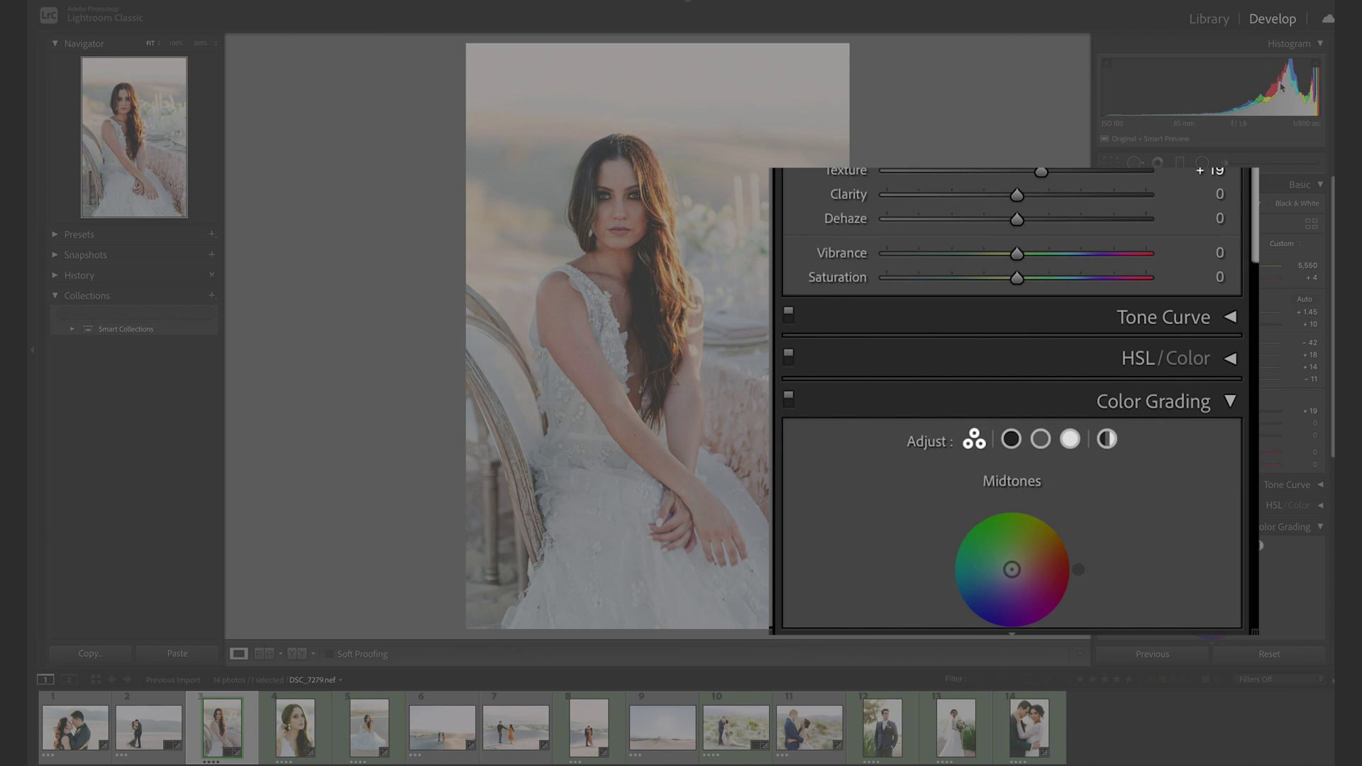
# Step: Look through the Color Grading views: the three-way wheels and the single Shadows, Midtones, Highlights and Global wheels
pyautogui.scroll(-2, 1295, 334)
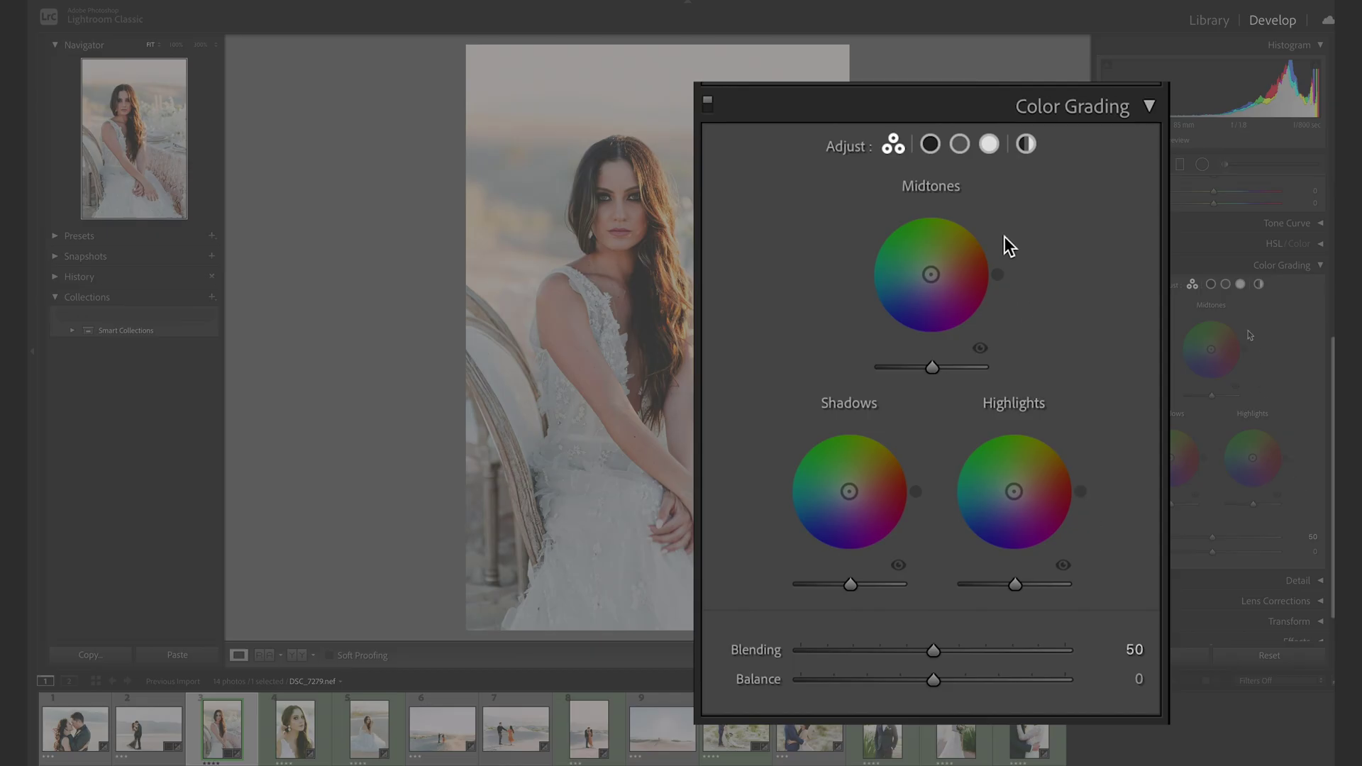
pyautogui.click(1240, 285)
pyautogui.click(1211, 285)
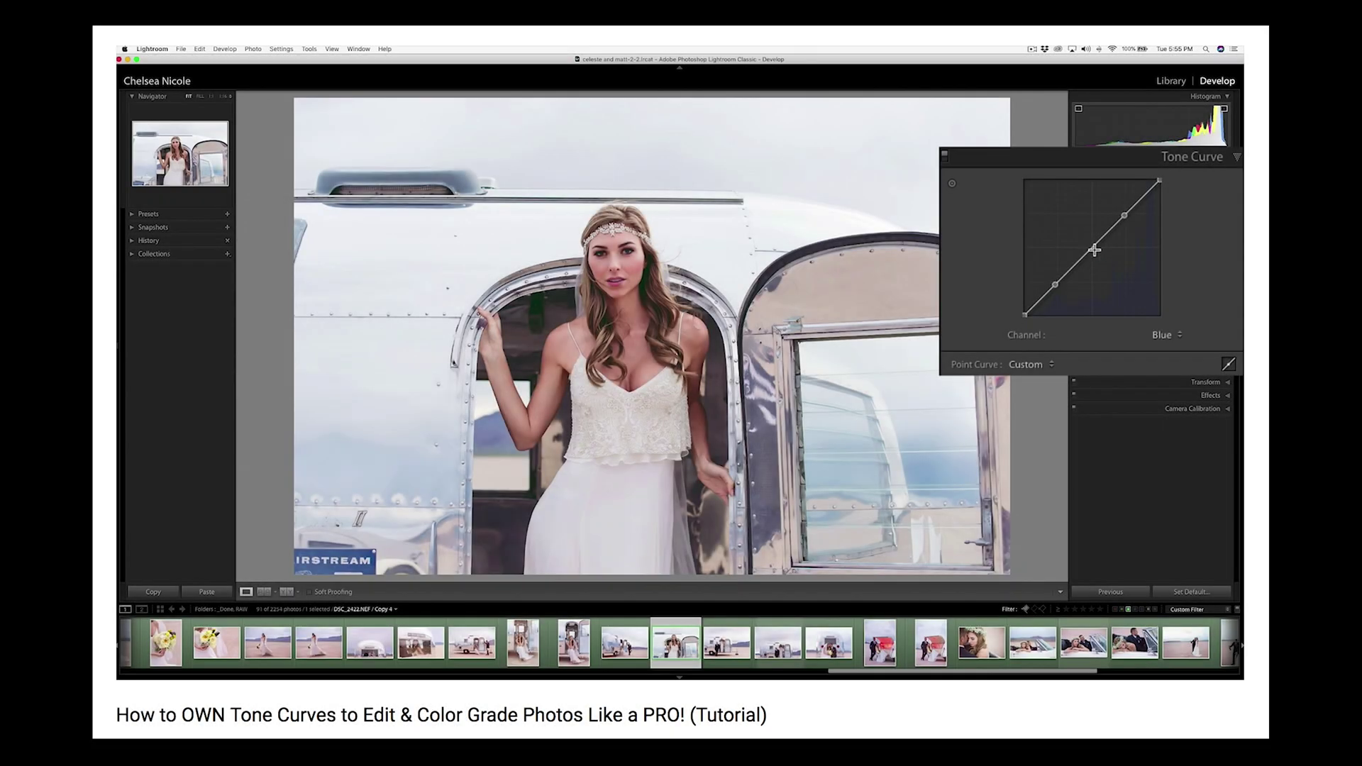
pyautogui.click(1095, 249)
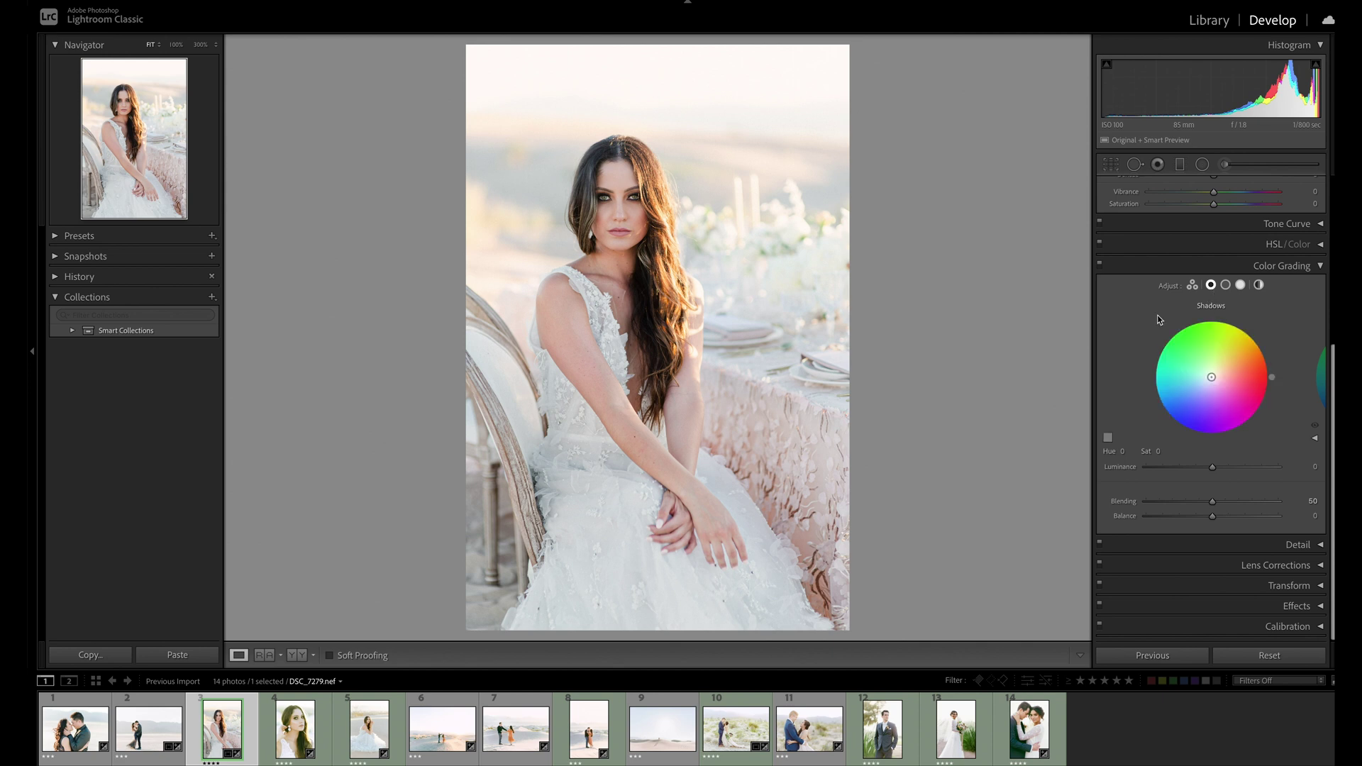
pyautogui.click(1192, 285)
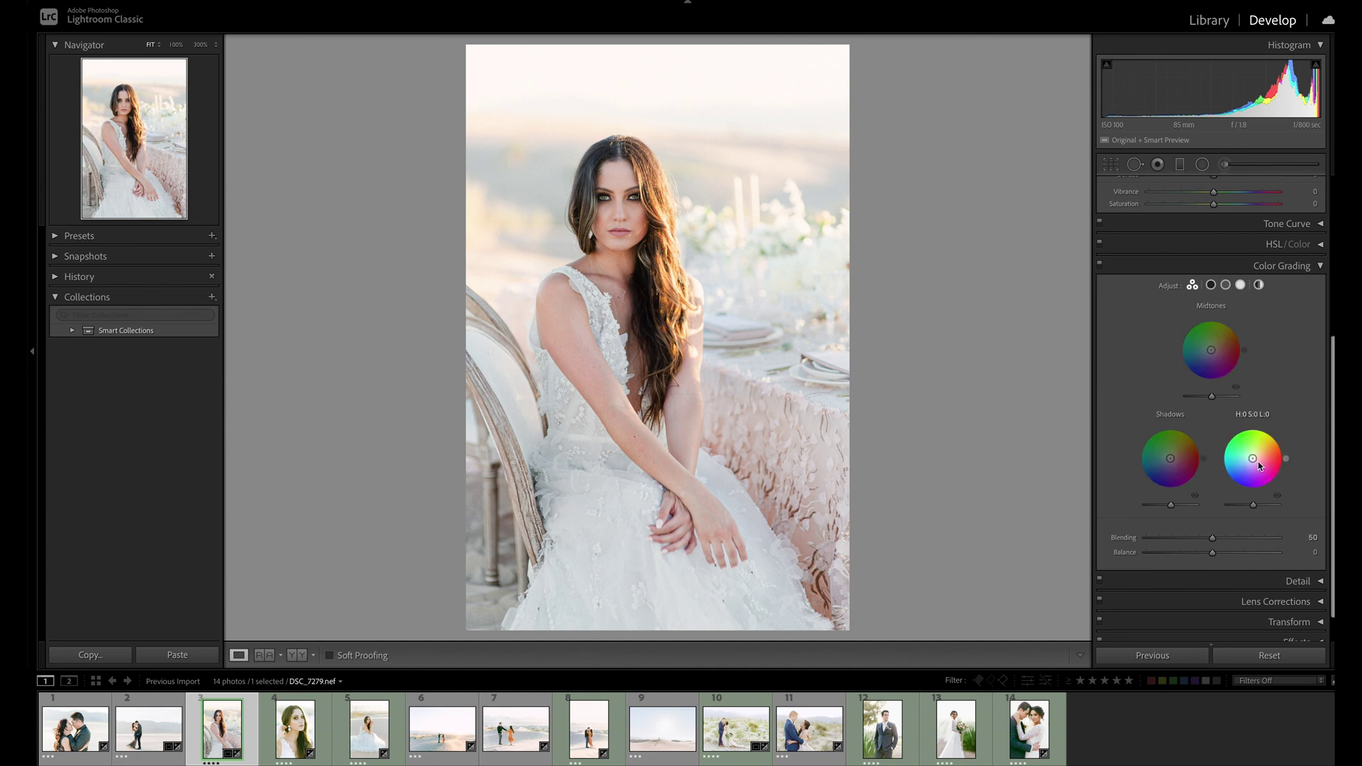
pyautogui.click(1211, 285)
pyautogui.click(1226, 285)
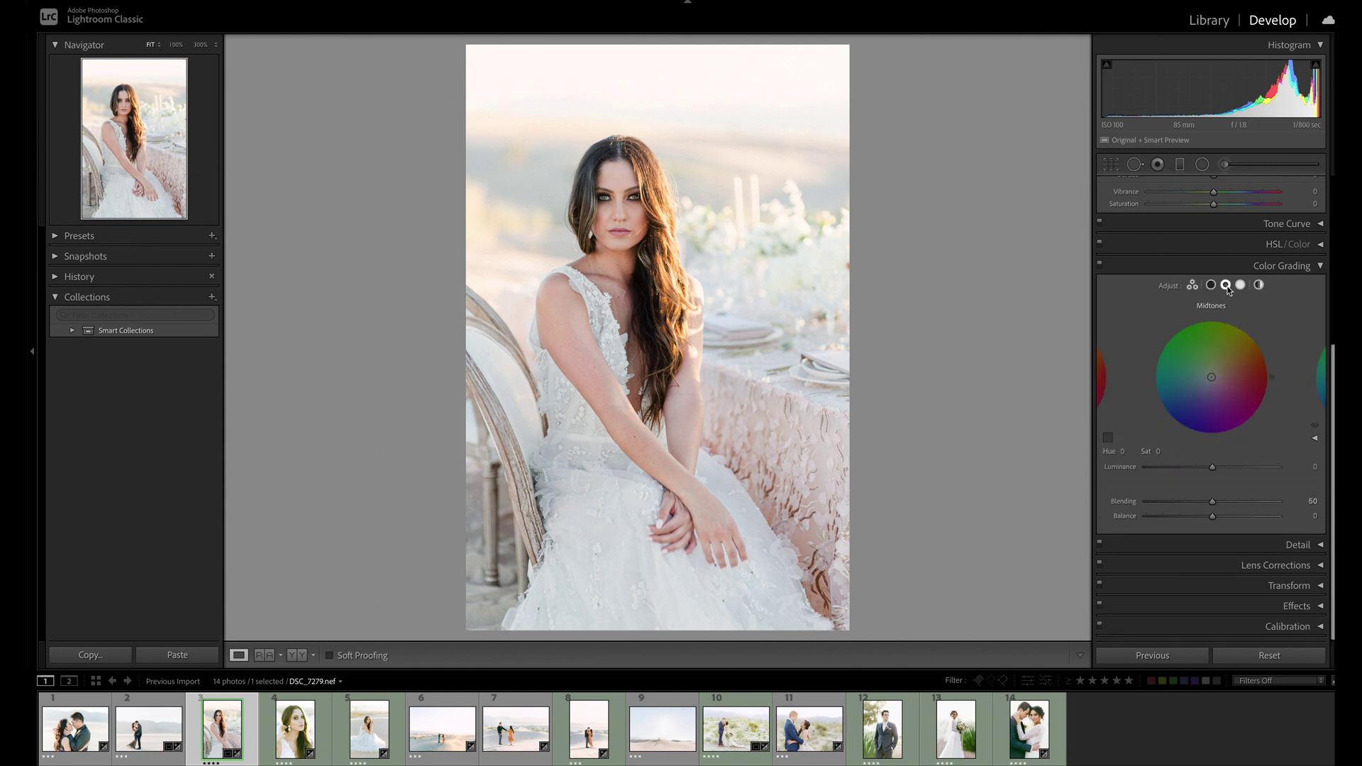
pyautogui.click(1241, 285)
pyautogui.click(1259, 285)
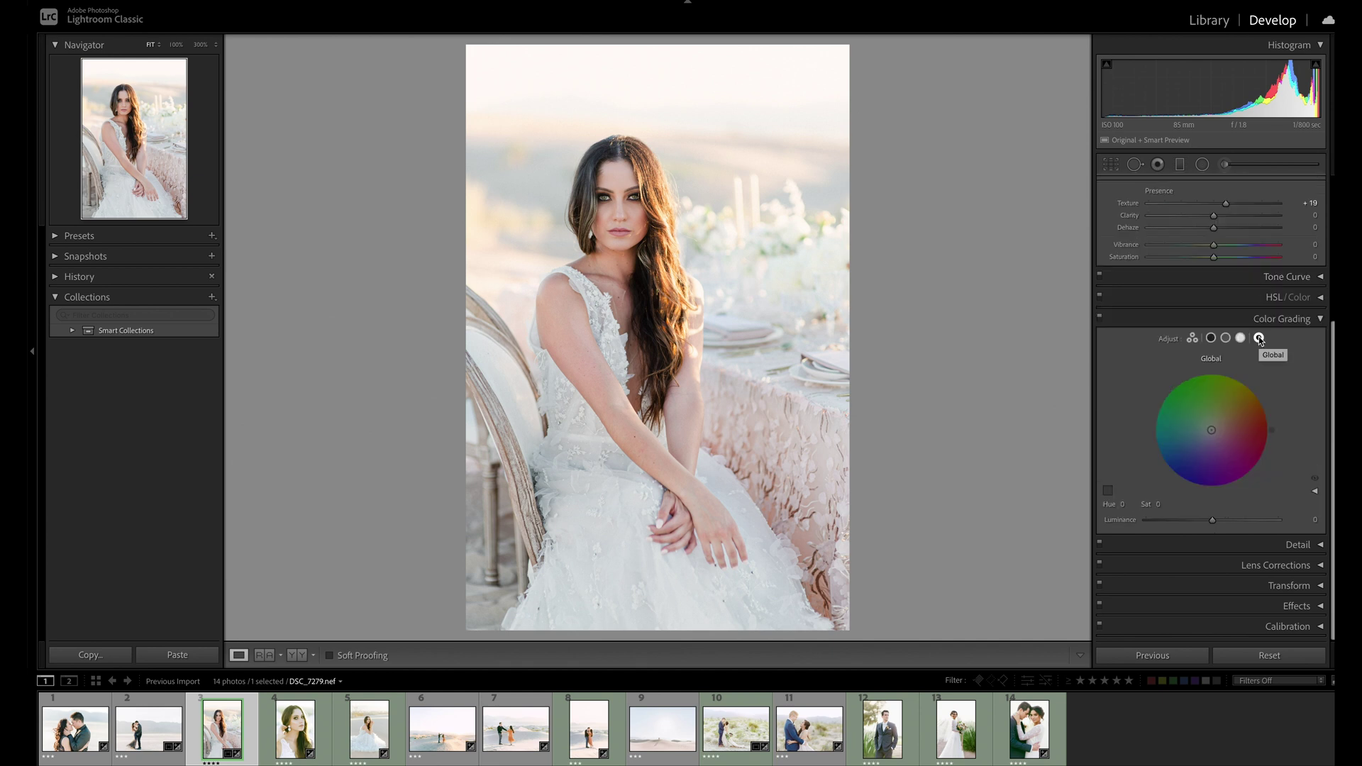
# Step: Try a reddish midtones tint of hue 14 and saturation 53 on the bride portrait, and reset the midtones
pyautogui.click(1227, 338)
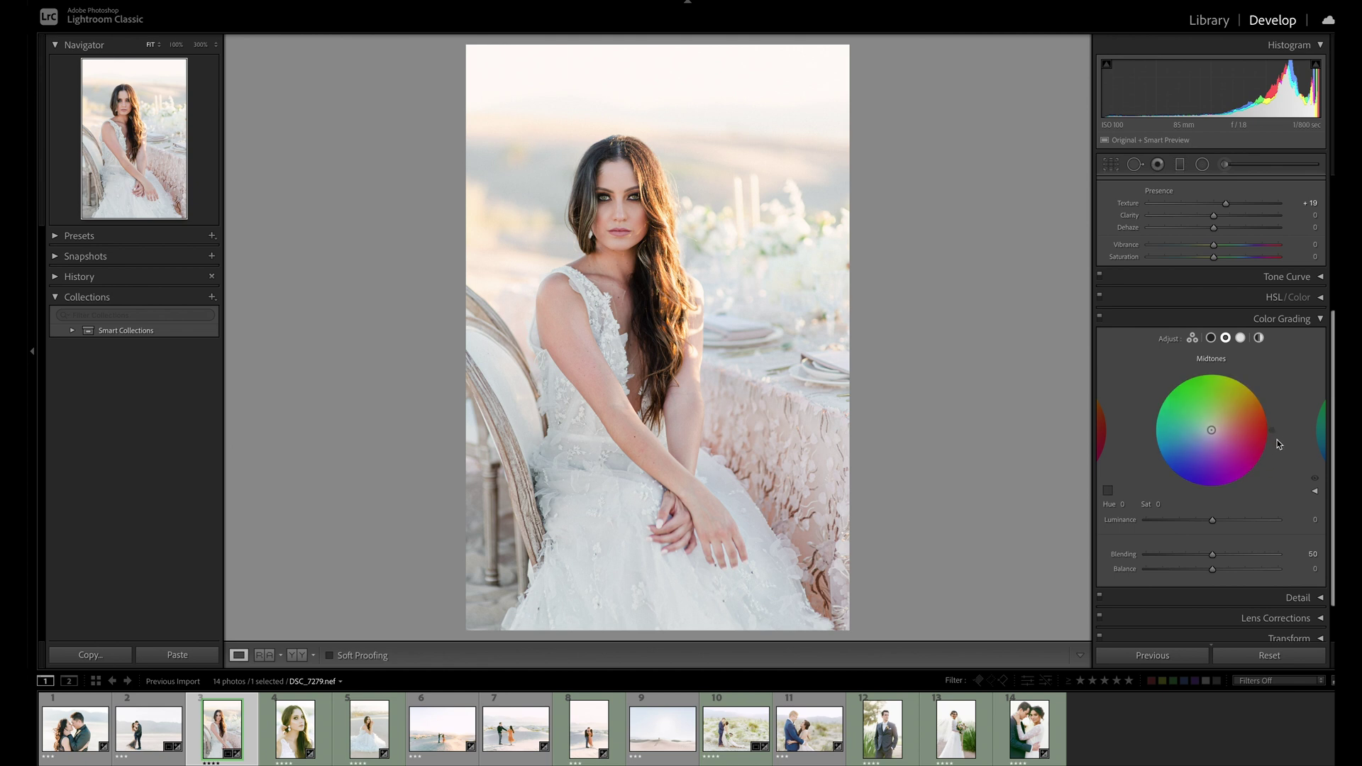
pyautogui.moveTo(1212, 430); pyautogui.dragTo(1241, 424)
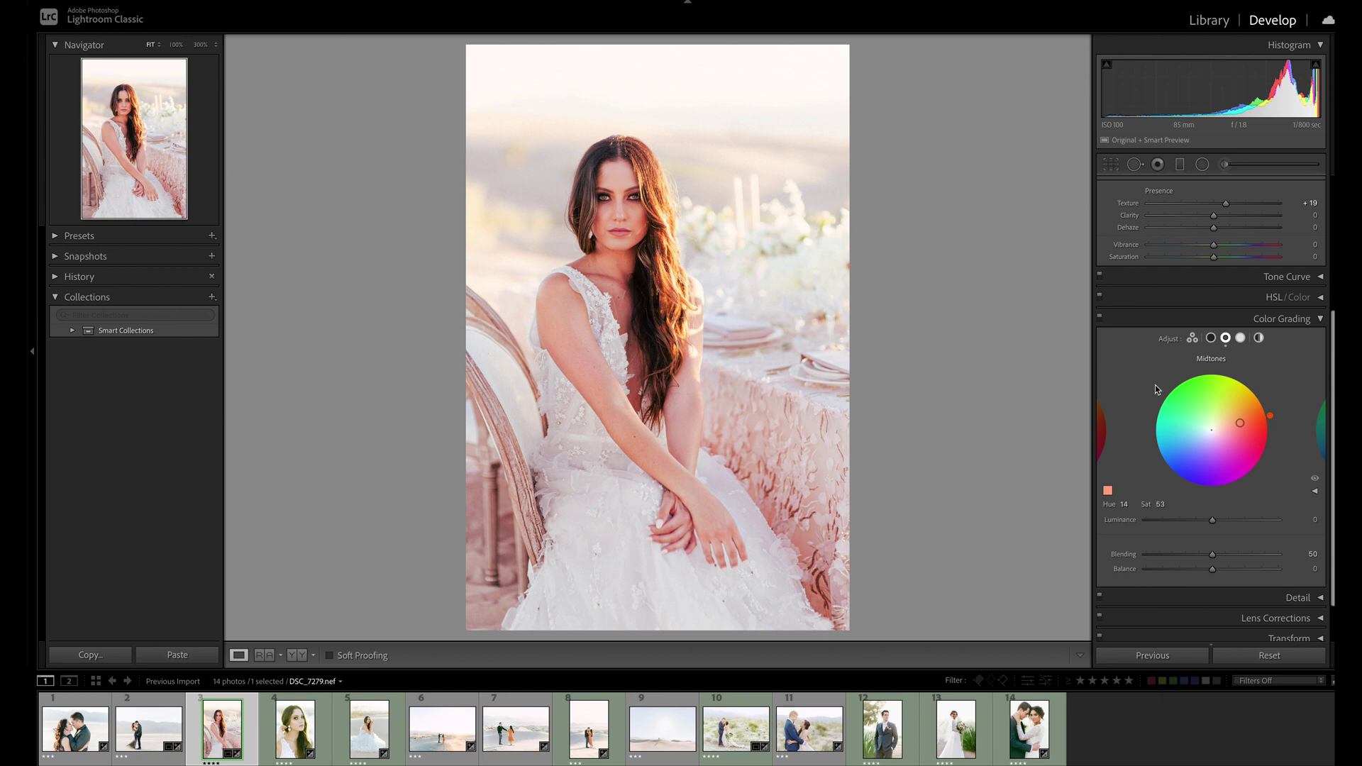
pyautogui.rightClick(1208, 421)
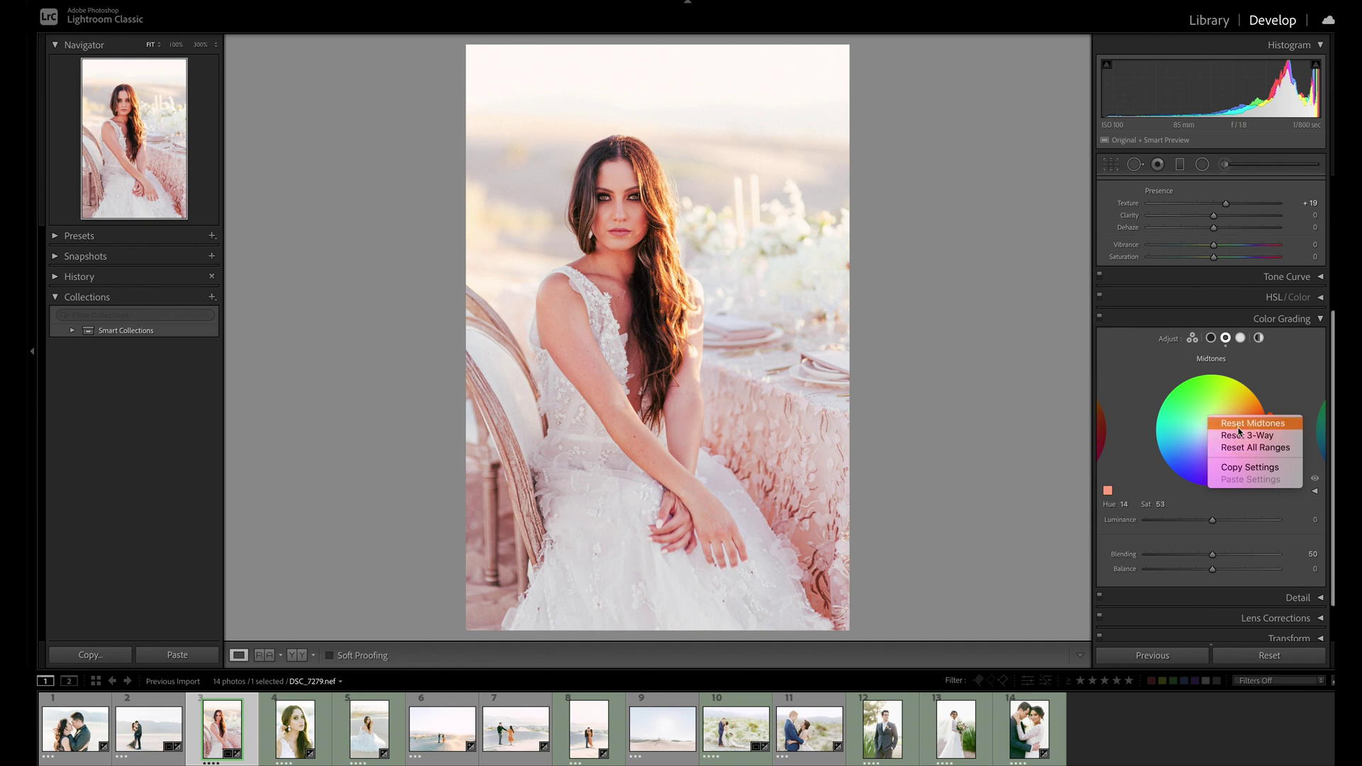
pyautogui.click(1174, 388)
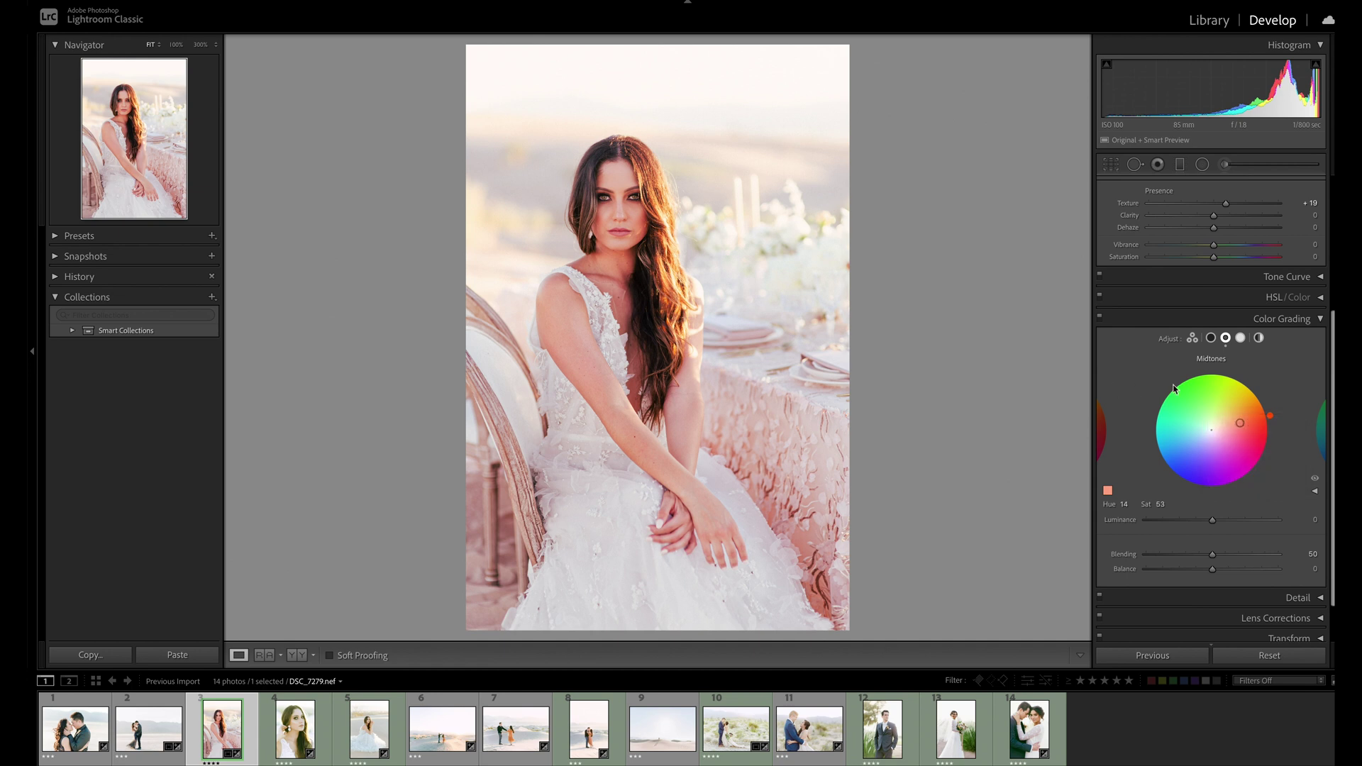
pyautogui.doubleClick(1210, 358)
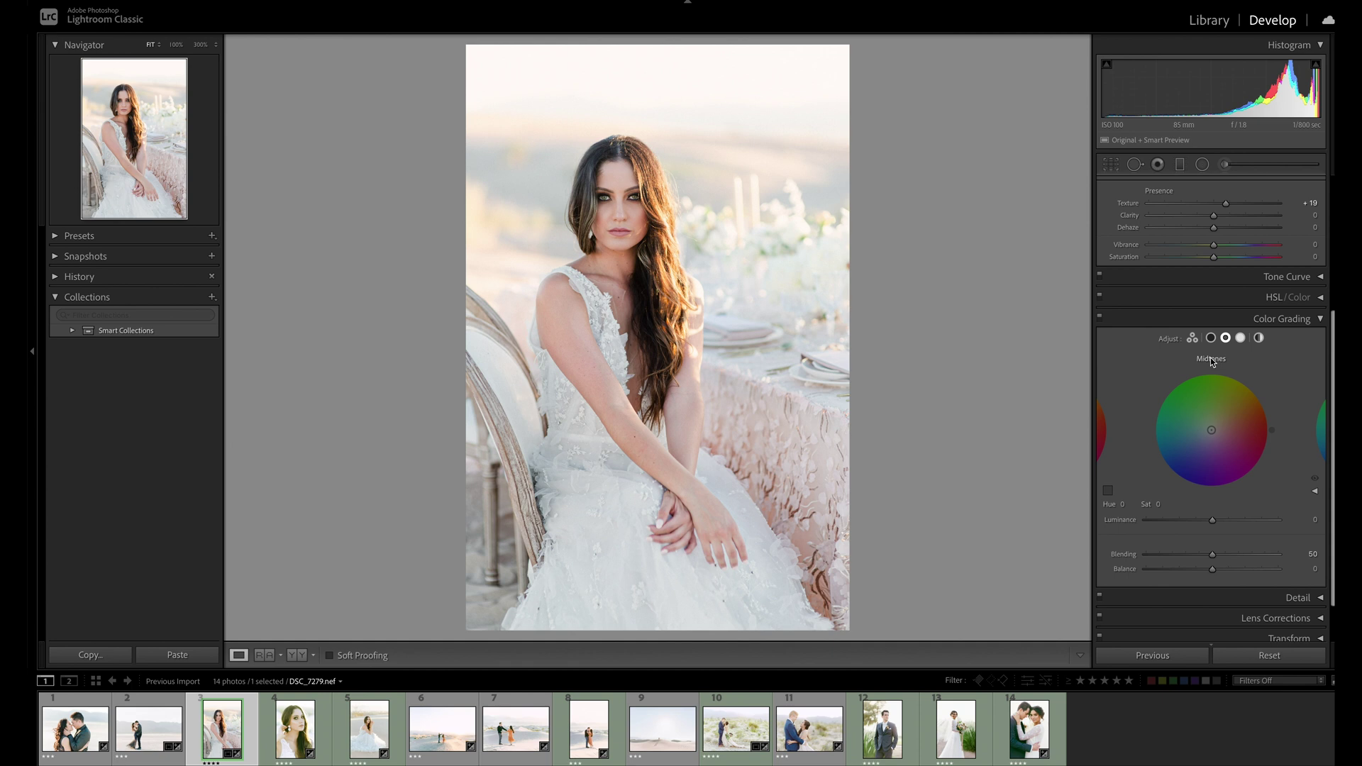
# Step: Tint the midtones yellow with hue 53 and saturation 31, and the shadows blue with hue 210 and saturation 32
pyautogui.moveTo(1211, 430)
pyautogui.mouseDown()
pyautogui.moveTo(1247, 414)
pyautogui.moveTo(1229, 395)
pyautogui.moveTo(1224, 420)
pyautogui.mouseUp()
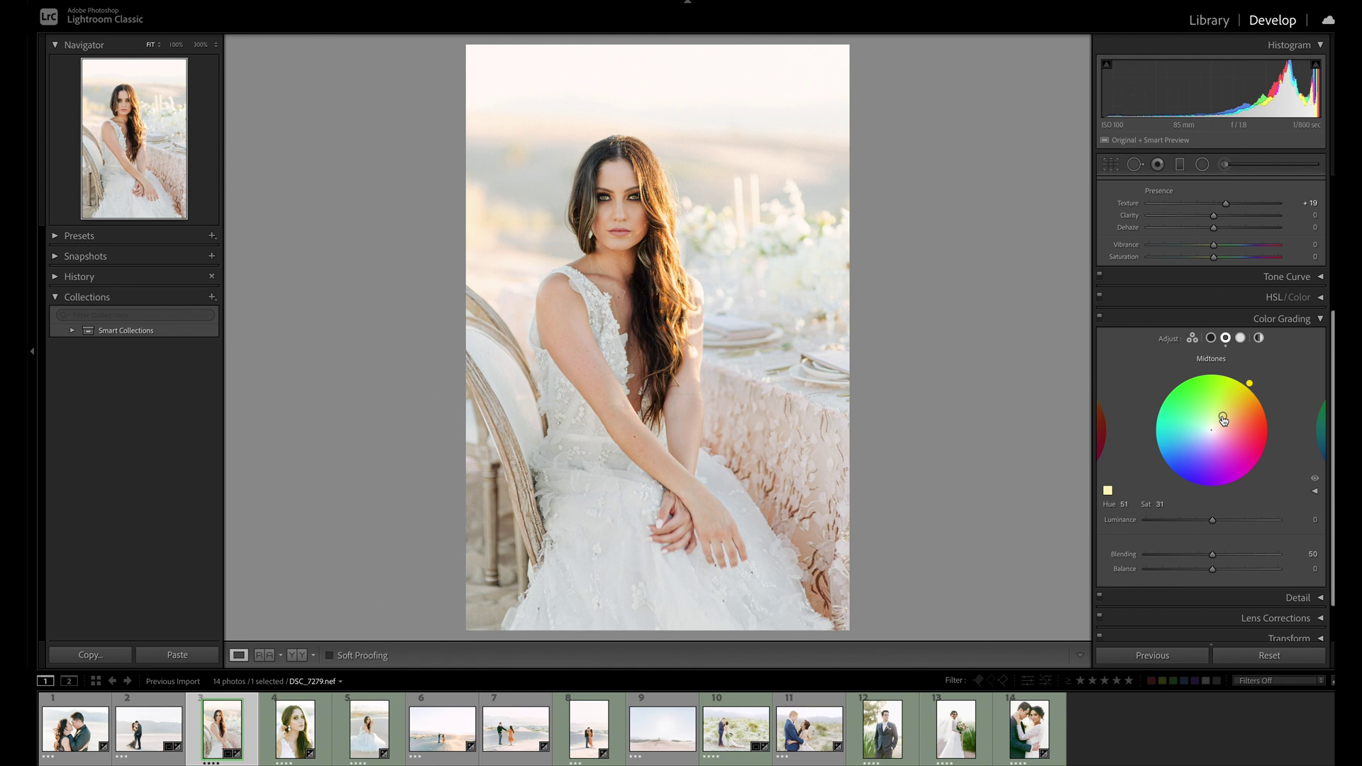
pyautogui.moveTo(1223, 420); pyautogui.dragTo(1219, 422)
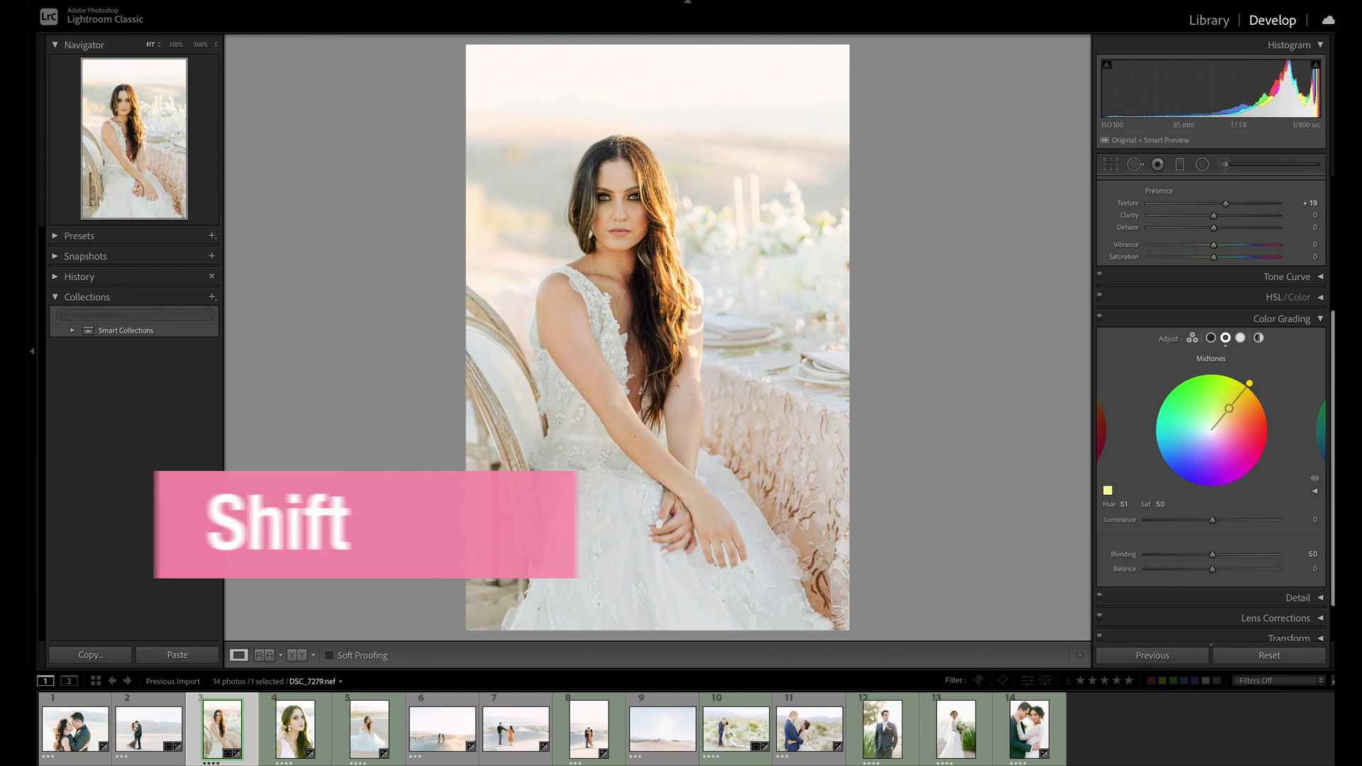
pyautogui.moveTo(1226, 412); pyautogui.dragTo(1220, 419)
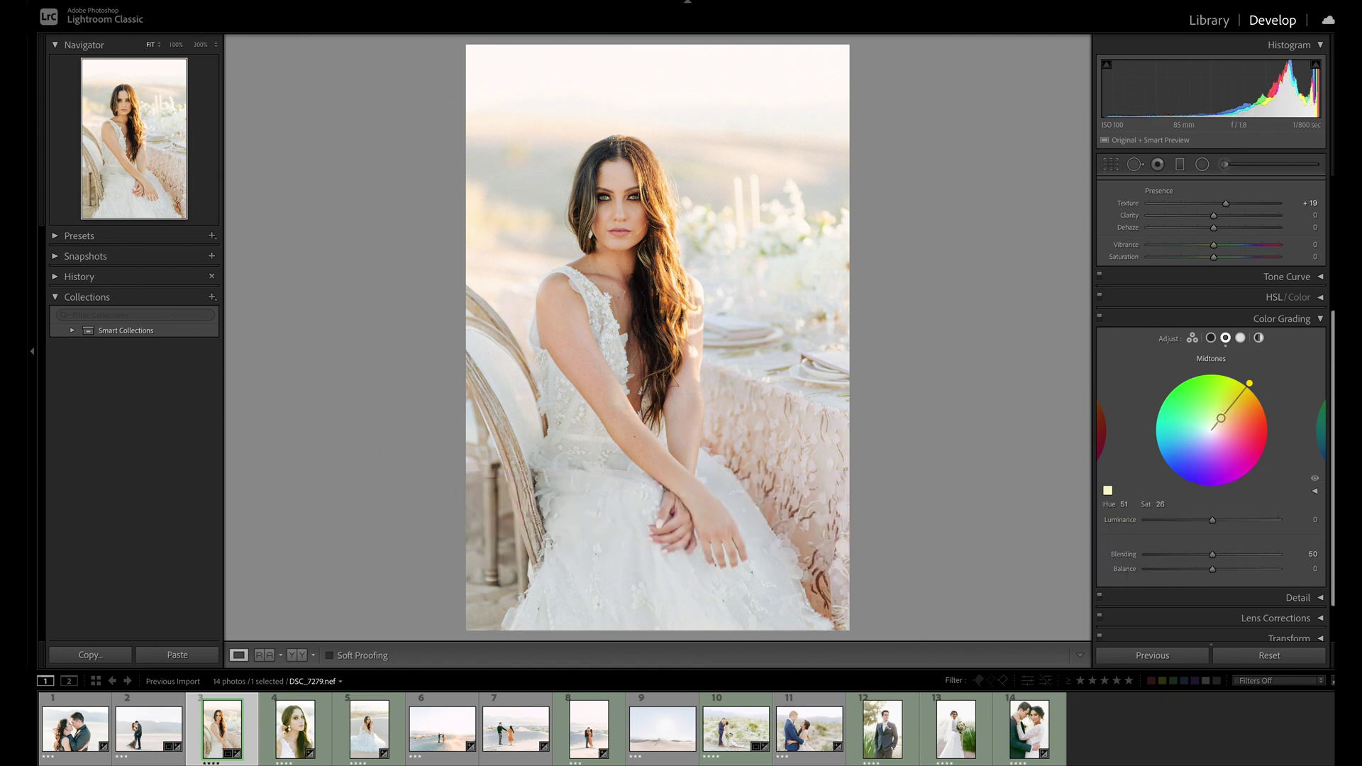
pyautogui.moveTo(1221, 419); pyautogui.dragTo(1223, 416)
pyautogui.moveTo(1223, 416); pyautogui.dragTo(1223, 416)
pyautogui.moveTo(1223, 419)
pyautogui.mouseDown()
pyautogui.moveTo(1213, 448)
pyautogui.moveTo(1199, 444)
pyautogui.moveTo(1225, 419)
pyautogui.moveTo(1218, 446)
pyautogui.moveTo(1196, 423)
pyautogui.moveTo(1222, 415)
pyautogui.mouseUp()
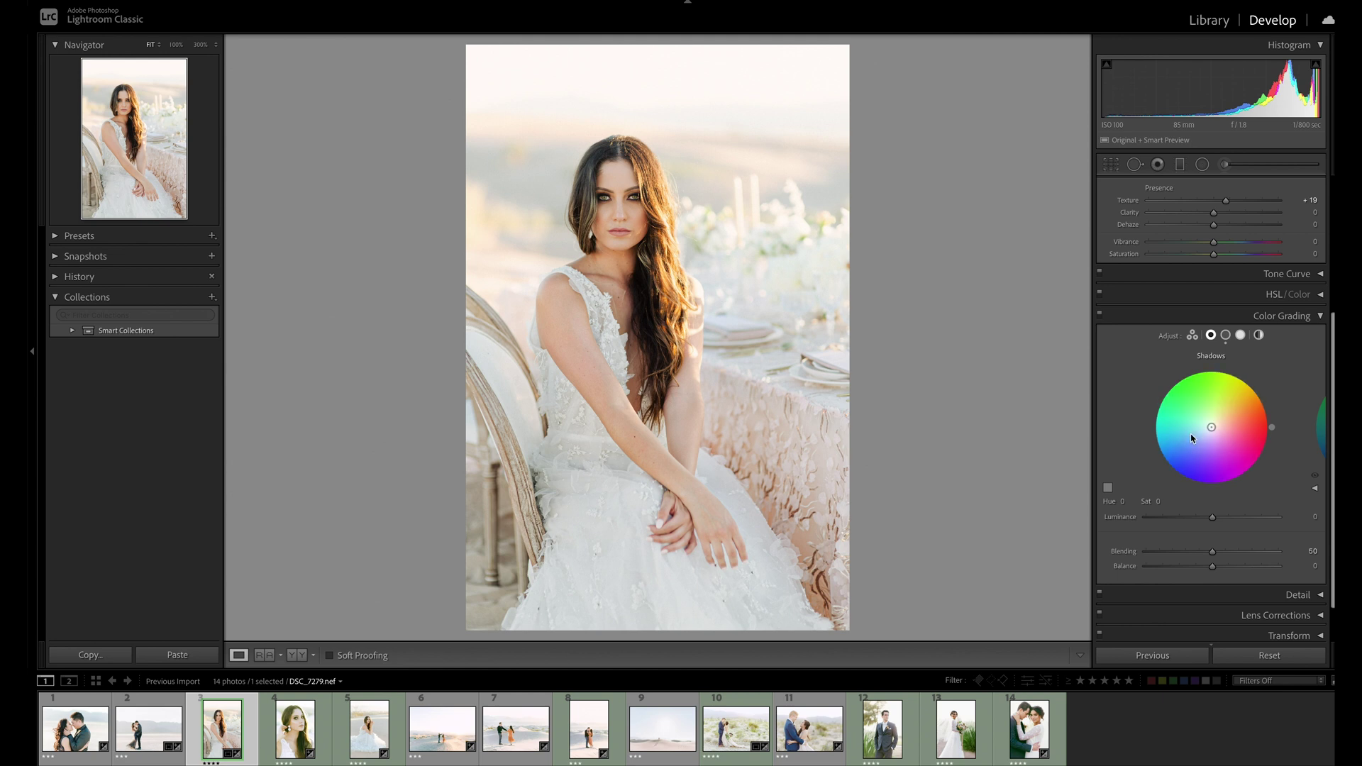
pyautogui.moveTo(1185, 449)
pyautogui.mouseDown()
pyautogui.moveTo(1183, 460)
pyautogui.moveTo(1178, 447)
pyautogui.mouseUp()
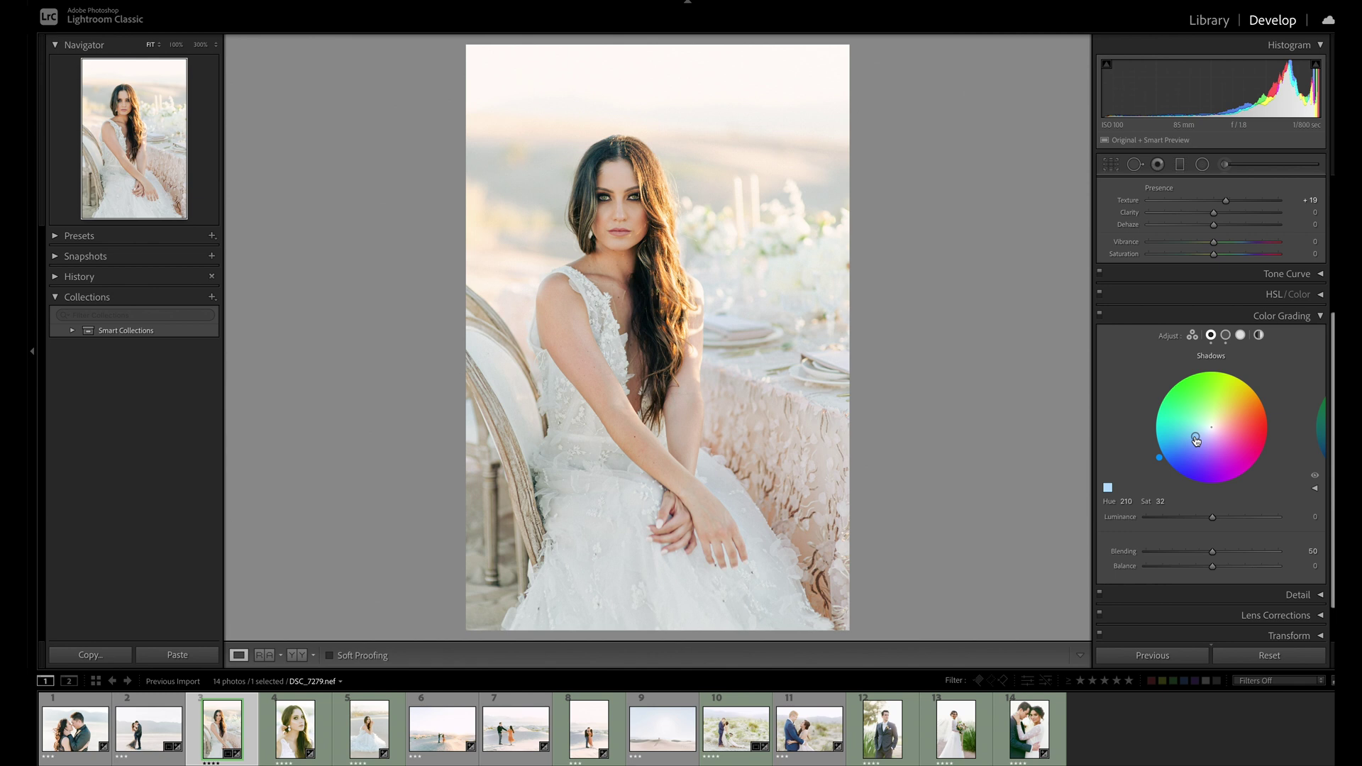
# Step: Compare the portrait with the midtones grading hidden and shown, and reveal the midtones' Hue and Saturation sliders
pyautogui.click(1225, 335)
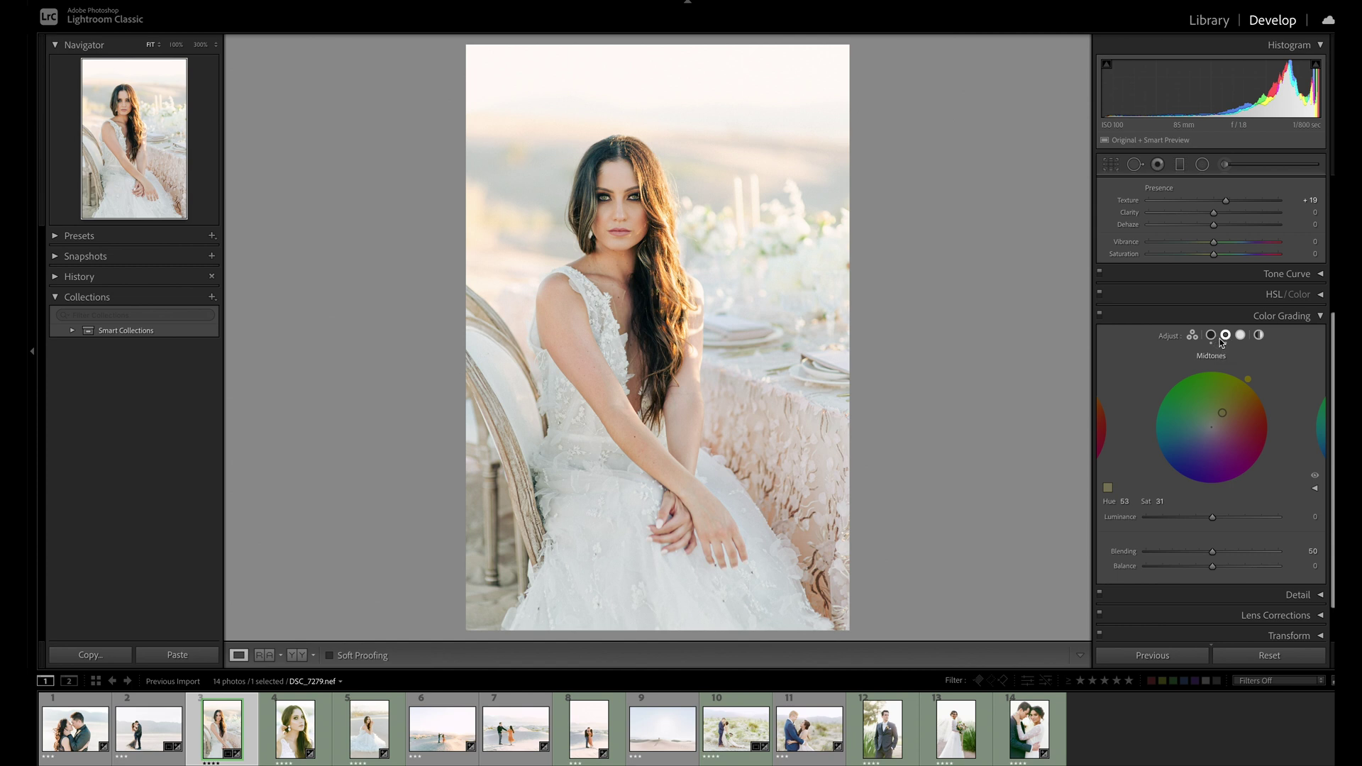
pyautogui.click(1315, 490)
pyautogui.click(1314, 490)
pyautogui.click(1315, 476)
pyautogui.click(1315, 475)
pyautogui.click(1315, 475)
pyautogui.click(1315, 476)
pyautogui.click(1314, 489)
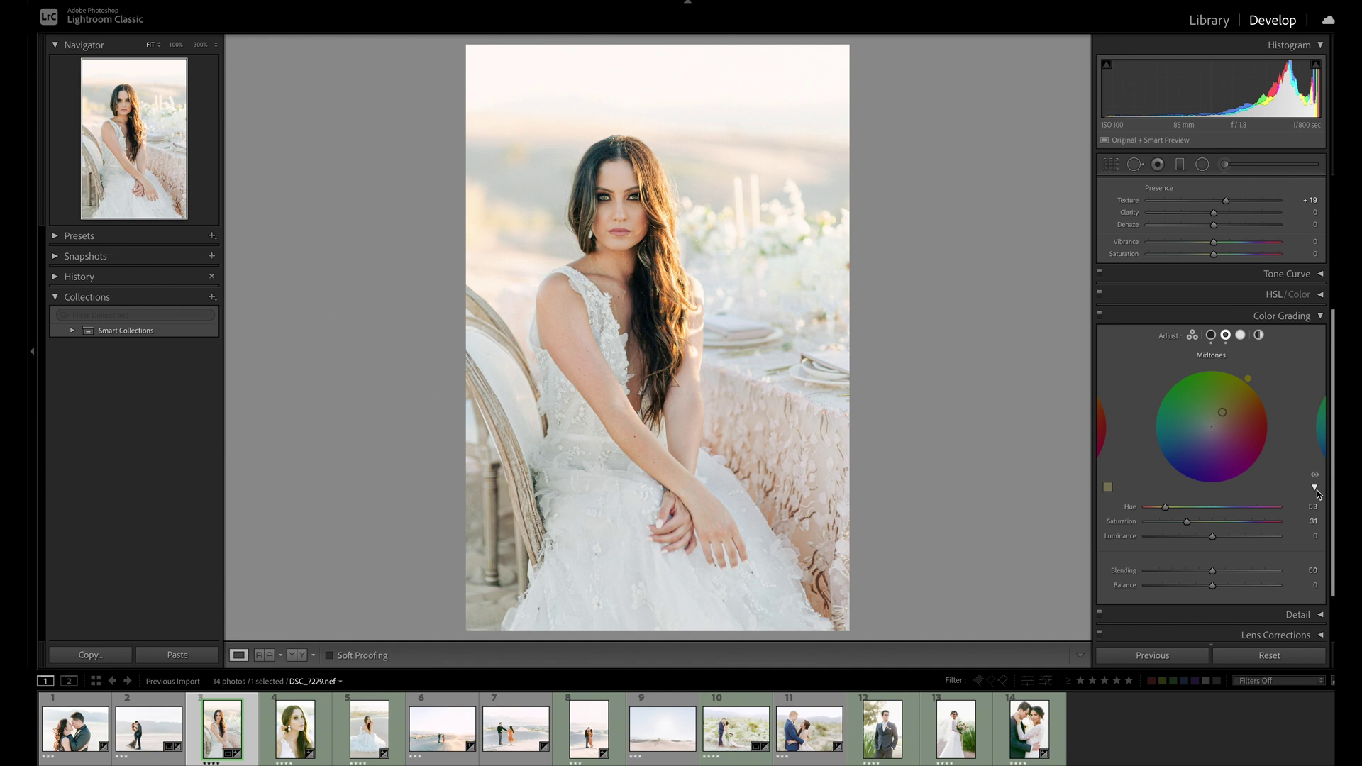
# Step: Try out the midtones' Hue and Luminance adjustments, undoing the hue change and collapsing the Hue and Saturation sliders
pyautogui.hotkey('ctrl', 'z')
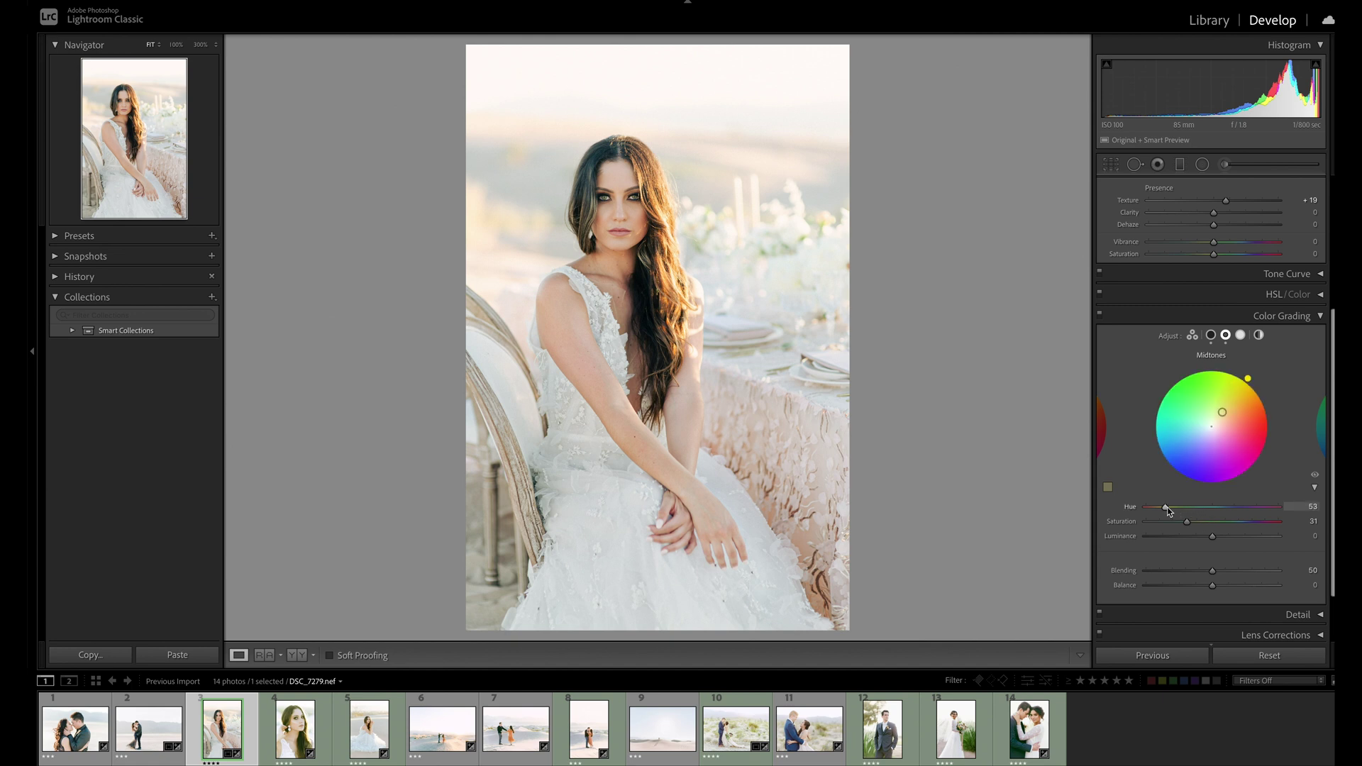
pyautogui.moveTo(1166, 508)
pyautogui.mouseDown()
pyautogui.moveTo(1239, 520)
pyautogui.moveTo(1168, 520)
pyautogui.mouseUp()
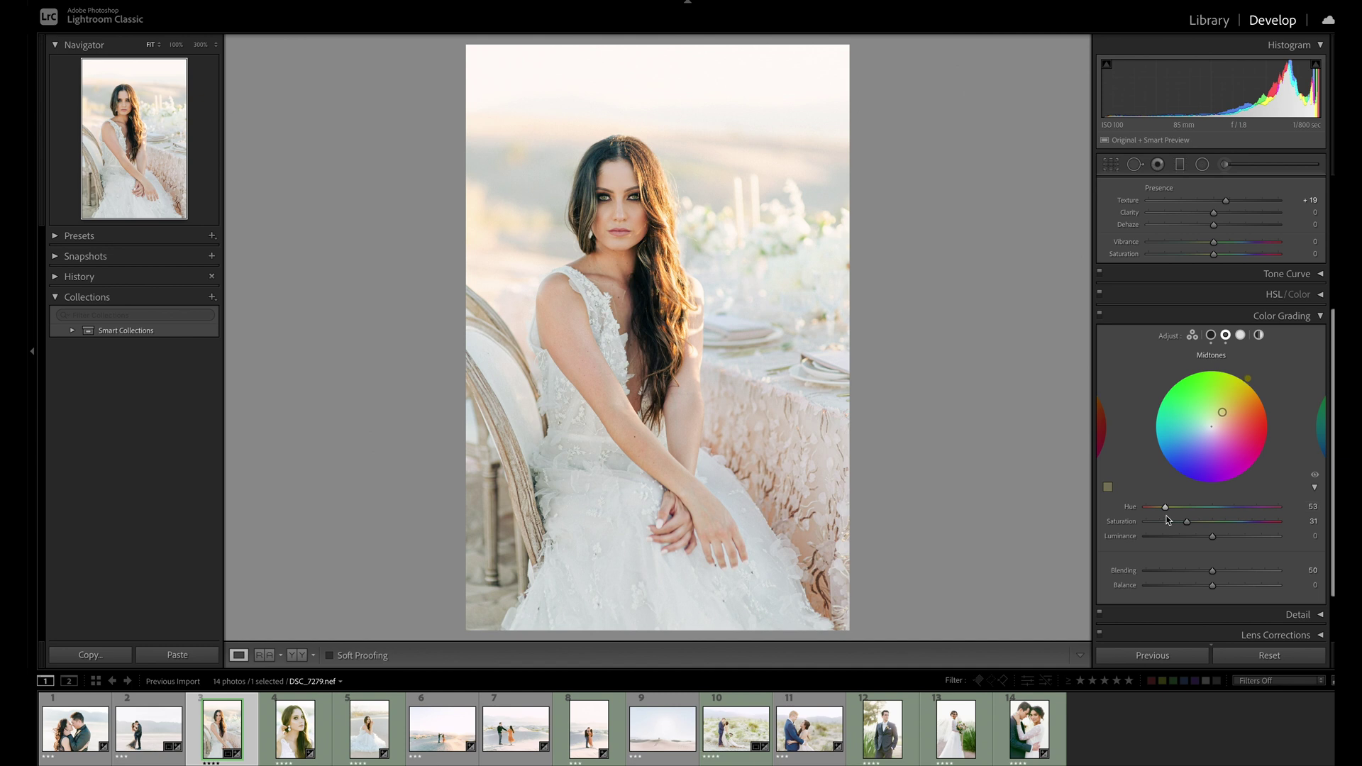
pyautogui.hotkey('ctrl', 'z')
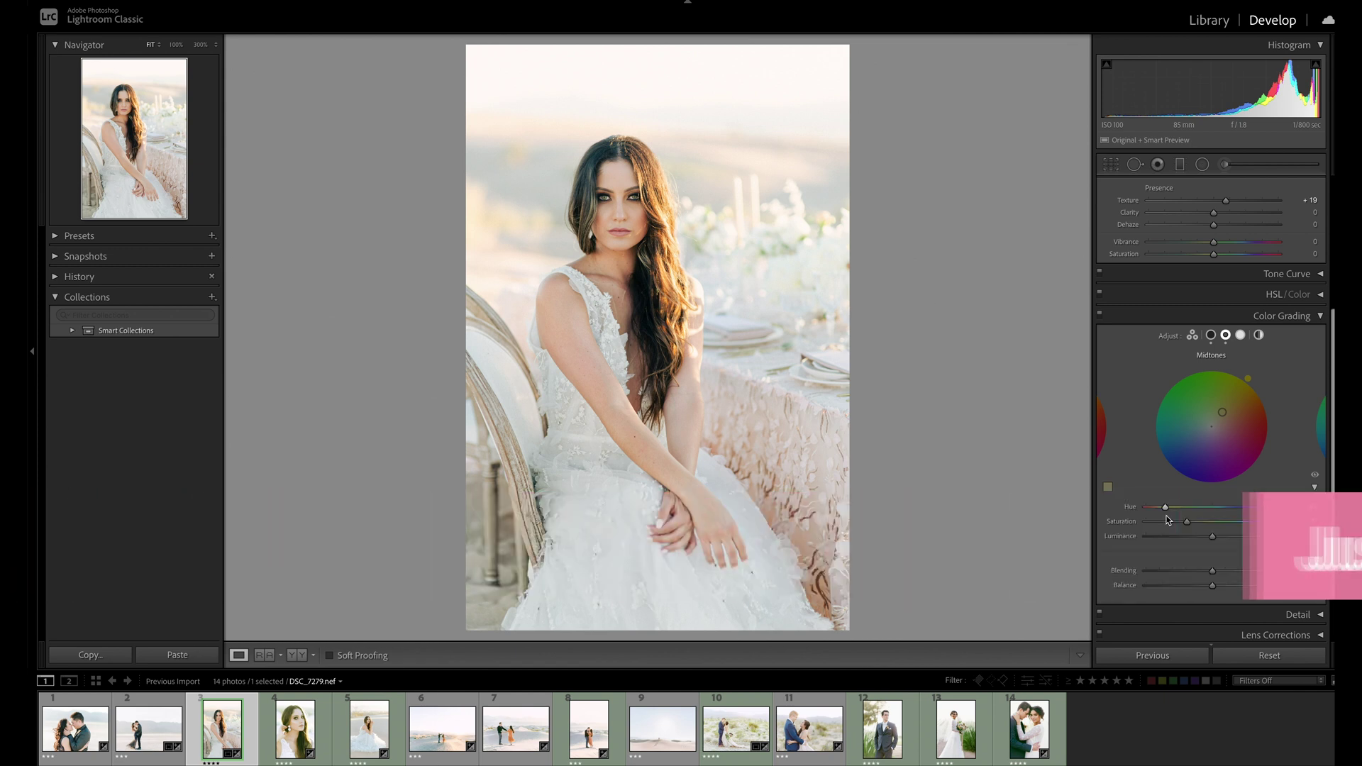
pyautogui.click(1315, 488)
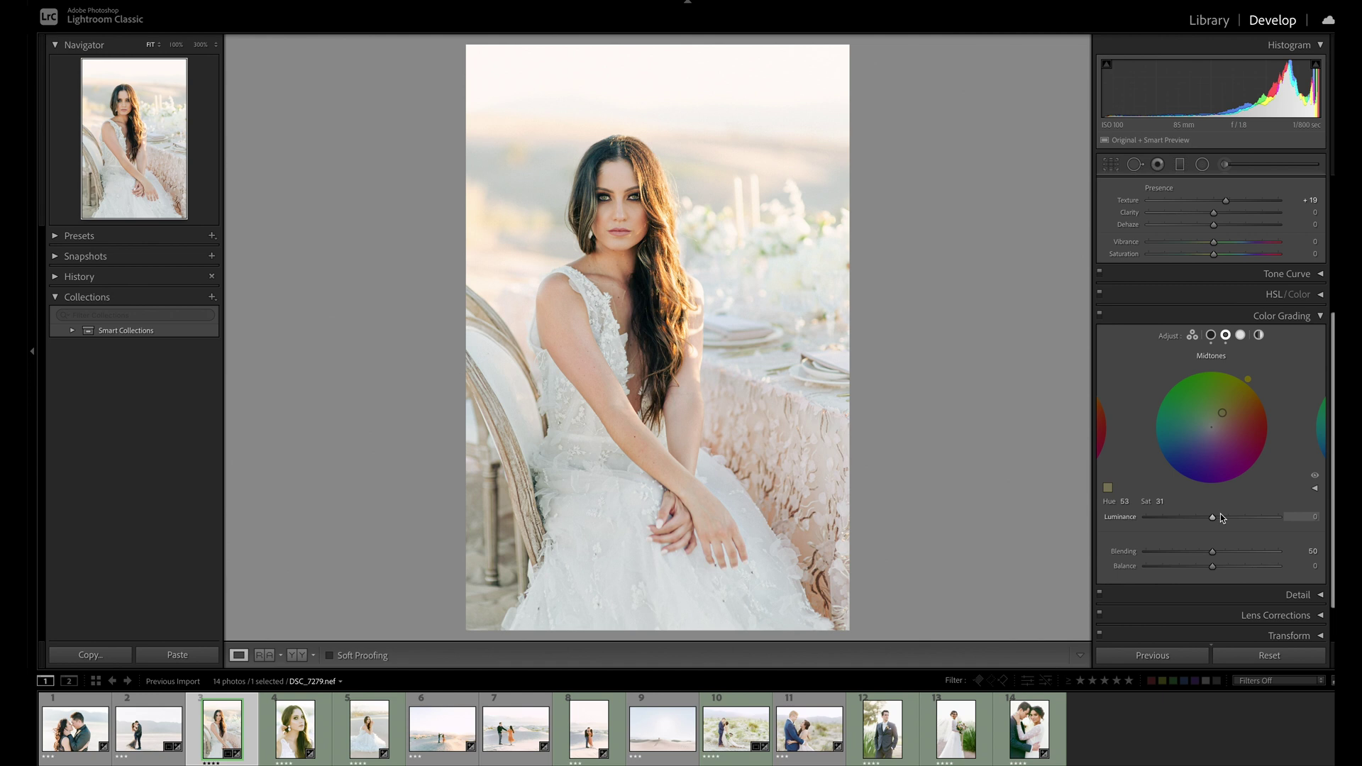
pyautogui.hotkey('ctrl', 'z')
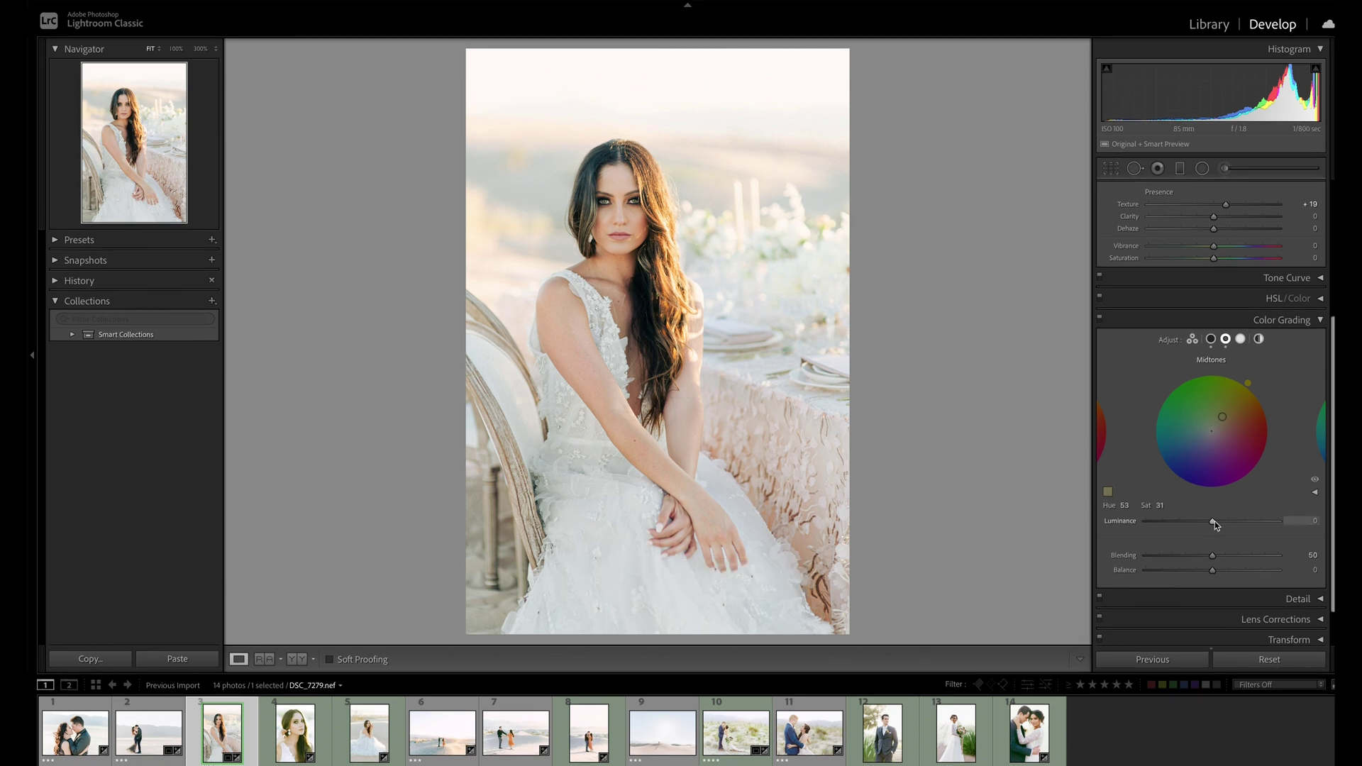
pyautogui.moveTo(1215, 523)
pyautogui.mouseDown()
pyautogui.moveTo(1253, 525)
pyautogui.moveTo(1171, 526)
pyautogui.moveTo(1267, 521)
pyautogui.moveTo(1228, 523)
pyautogui.mouseUp()
# Step: Test stronger shadow color and different shadow brightness, settling on saturation 32 and luminance +21 for the shadows
pyautogui.click(1211, 340)
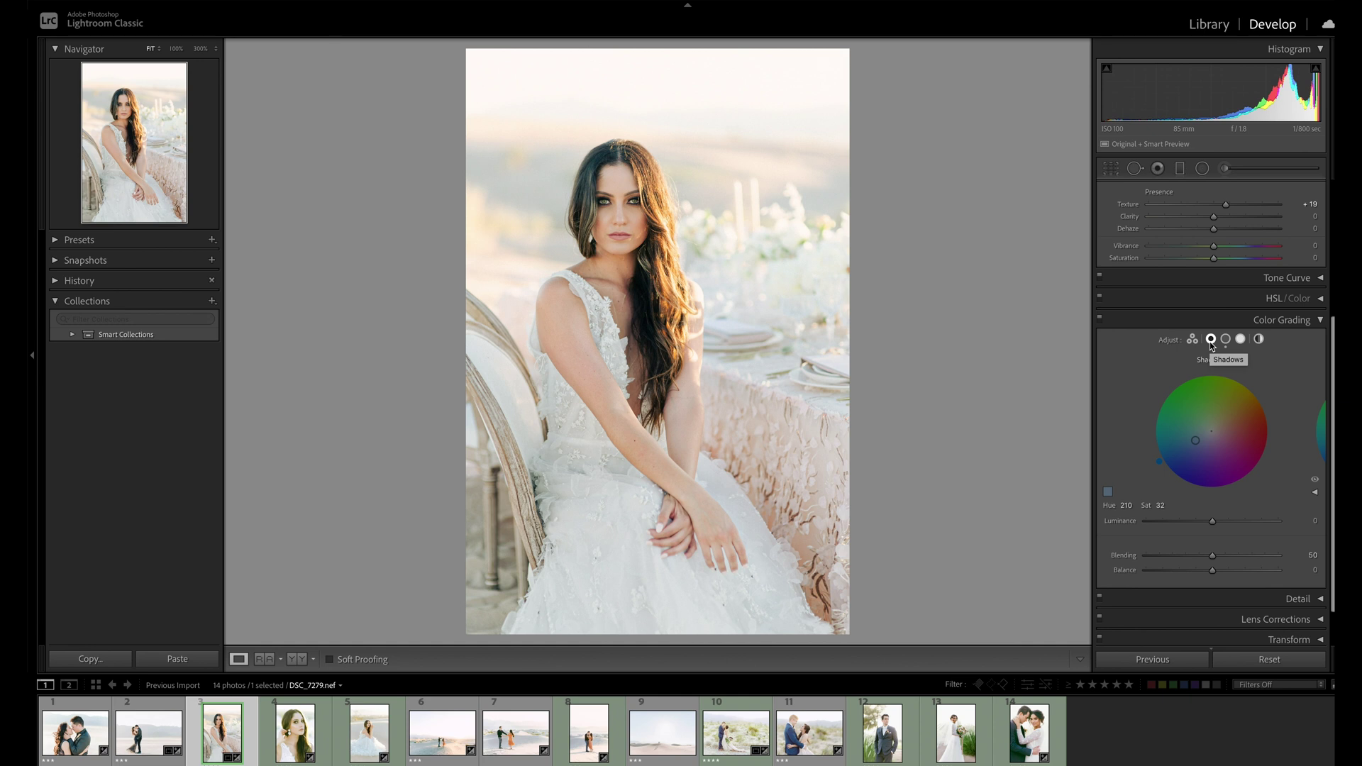
pyautogui.moveTo(1196, 441); pyautogui.dragTo(1178, 451)
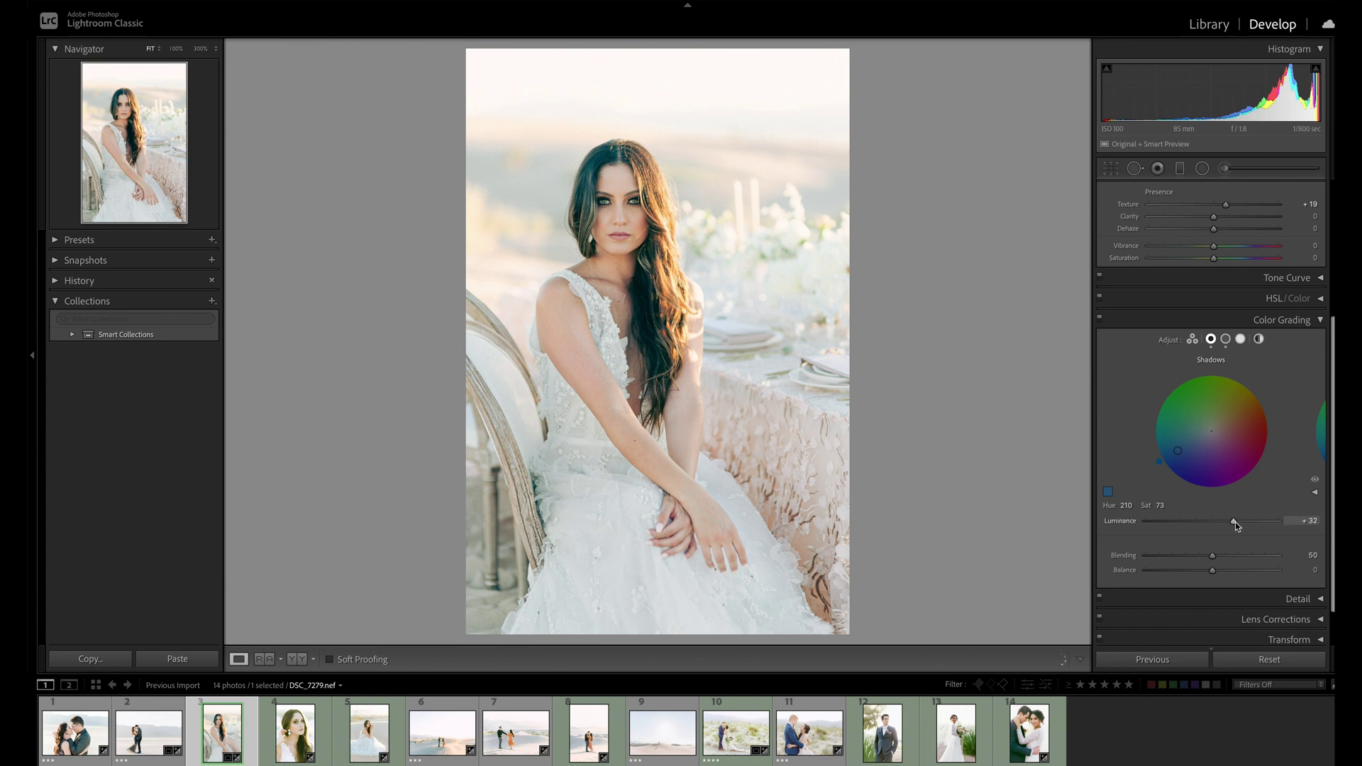
pyautogui.moveTo(1244, 523); pyautogui.dragTo(1249, 522)
pyautogui.moveTo(1251, 522); pyautogui.dragTo(1172, 523)
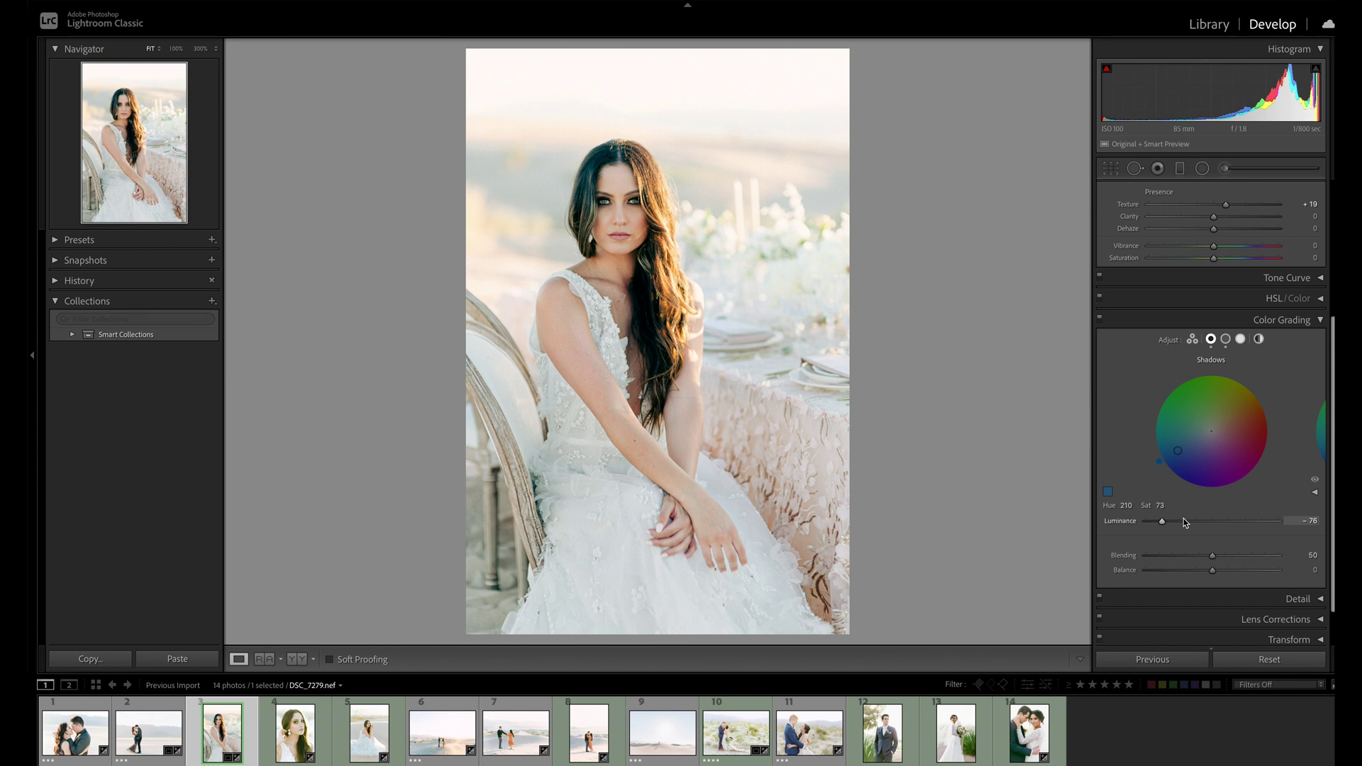
pyautogui.moveTo(1182, 522); pyautogui.dragTo(1226, 522)
pyautogui.moveTo(1178, 450); pyautogui.dragTo(1196, 440)
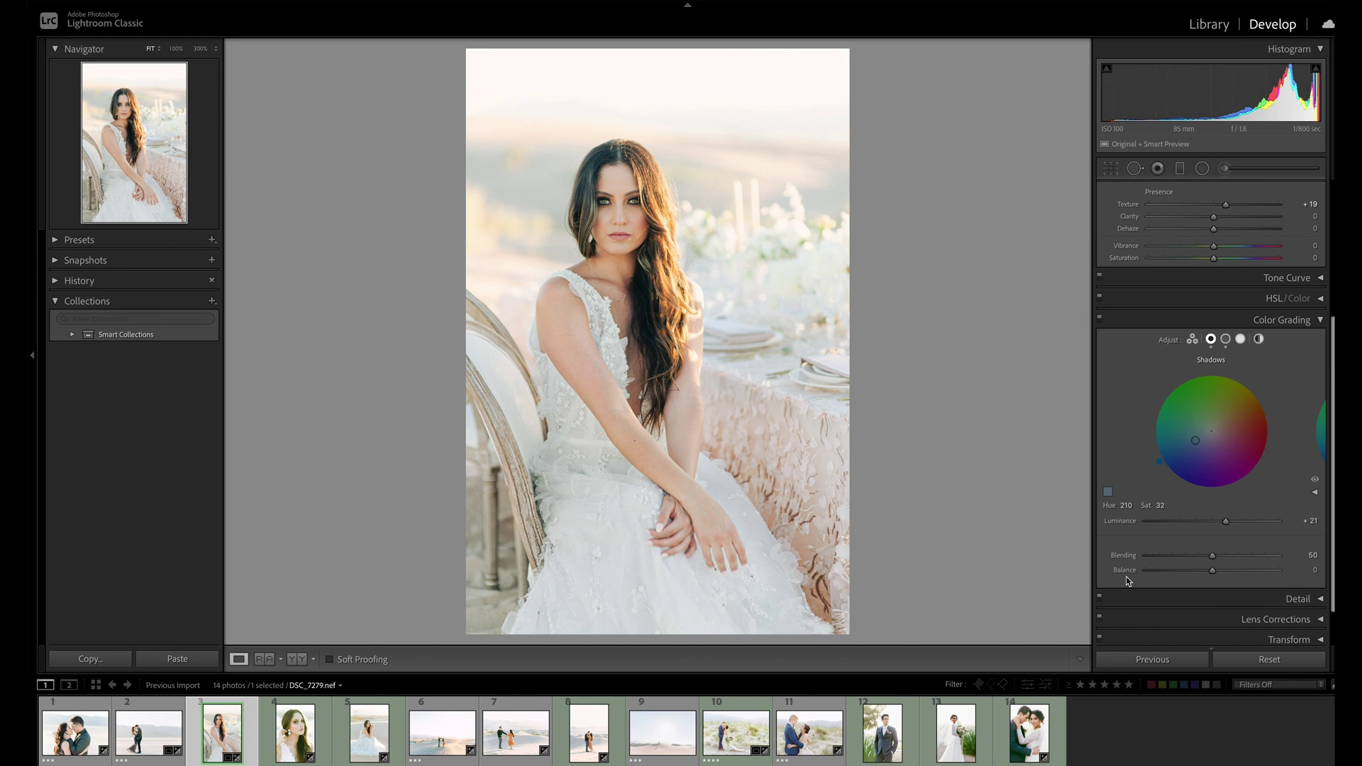
# Step: Shift the portrait's color grading Balance to -100 and back toward the highlights
pyautogui.click(1210, 576)
pyautogui.moveTo(1159, 573); pyautogui.dragTo(1143, 576)
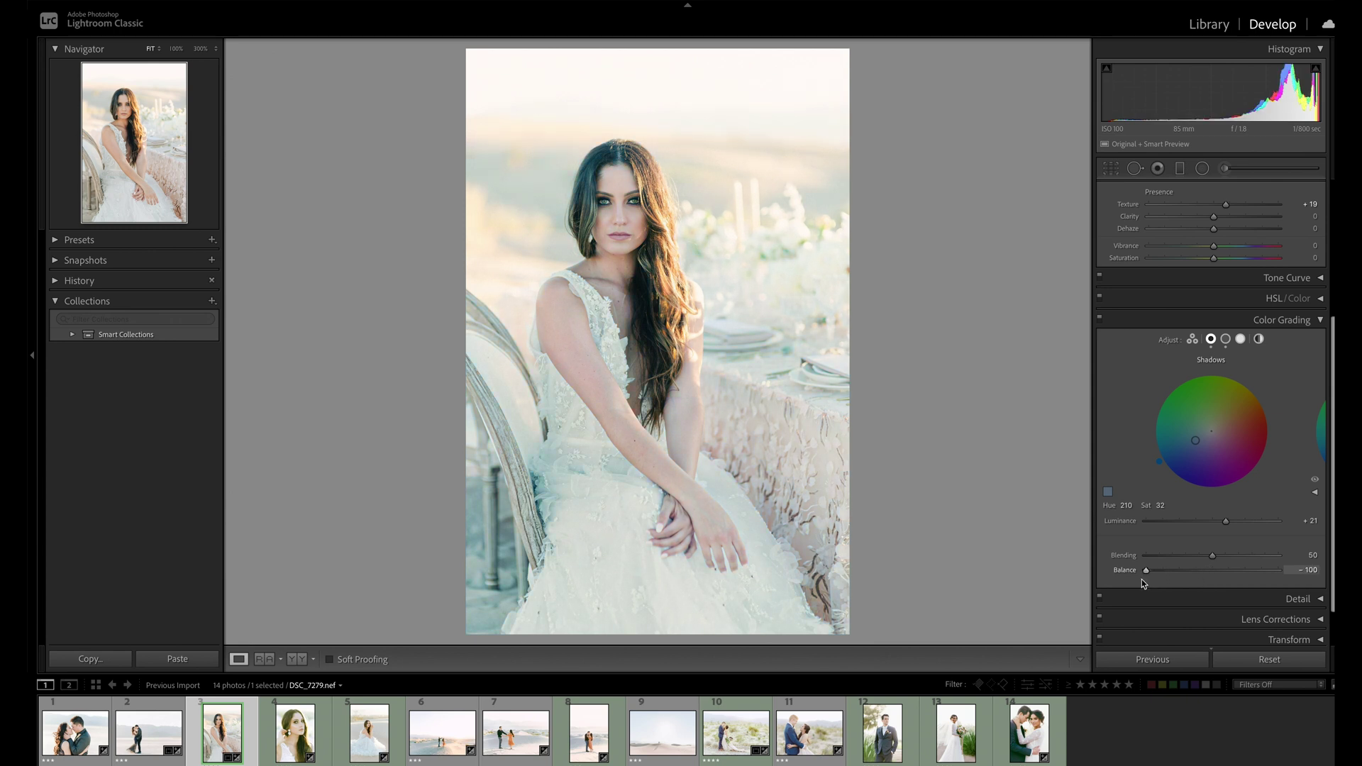
pyautogui.moveTo(1143, 580); pyautogui.dragTo(1232, 582)
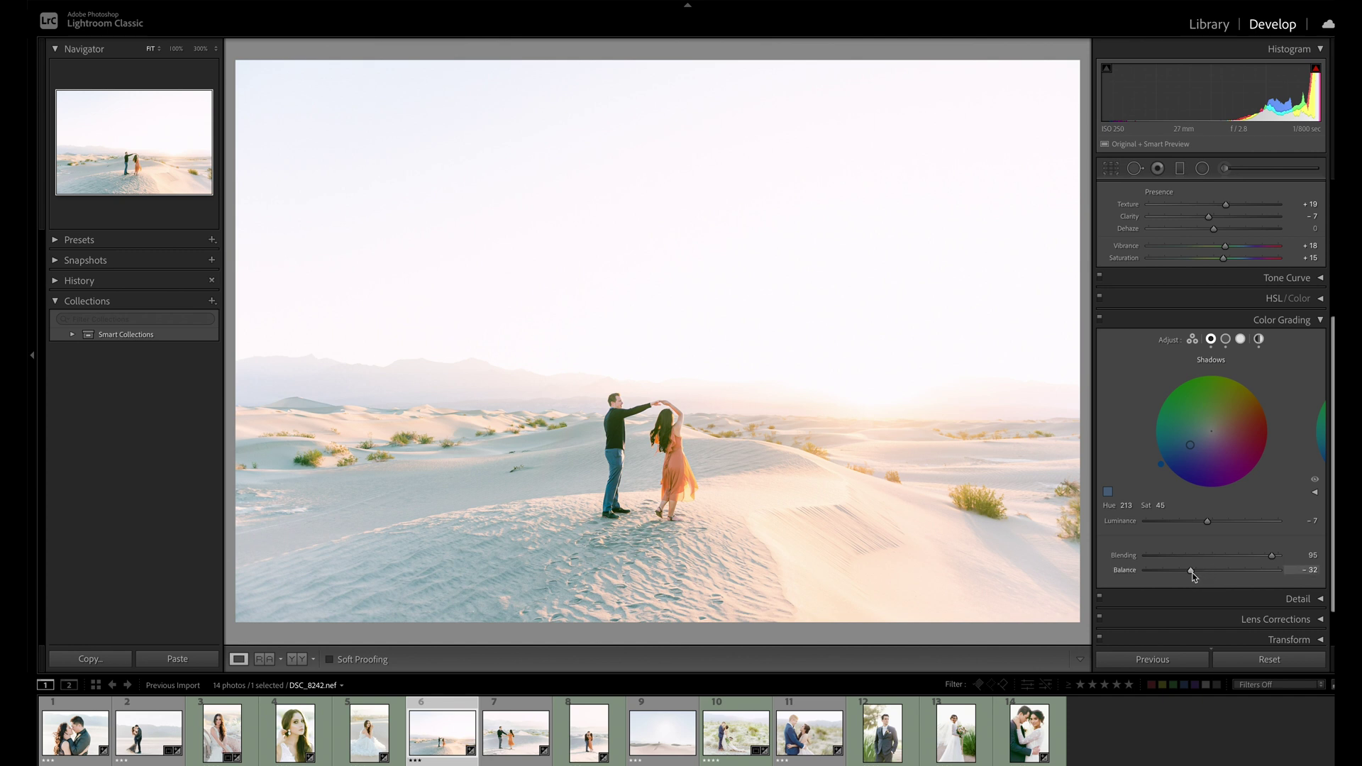
# Step: Set the desert couple photo's color grading Balance to -46 and Blending to 0
pyautogui.moveTo(1190, 575)
pyautogui.mouseDown()
pyautogui.moveTo(1151, 577)
pyautogui.moveTo(1242, 575)
pyautogui.mouseUp()
pyautogui.moveTo(1271, 577); pyautogui.dragTo(1173, 581)
pyautogui.moveTo(1128, 557)
pyautogui.mouseDown()
pyautogui.moveTo(1110, 559)
pyautogui.moveTo(1133, 560)
pyautogui.mouseUp()
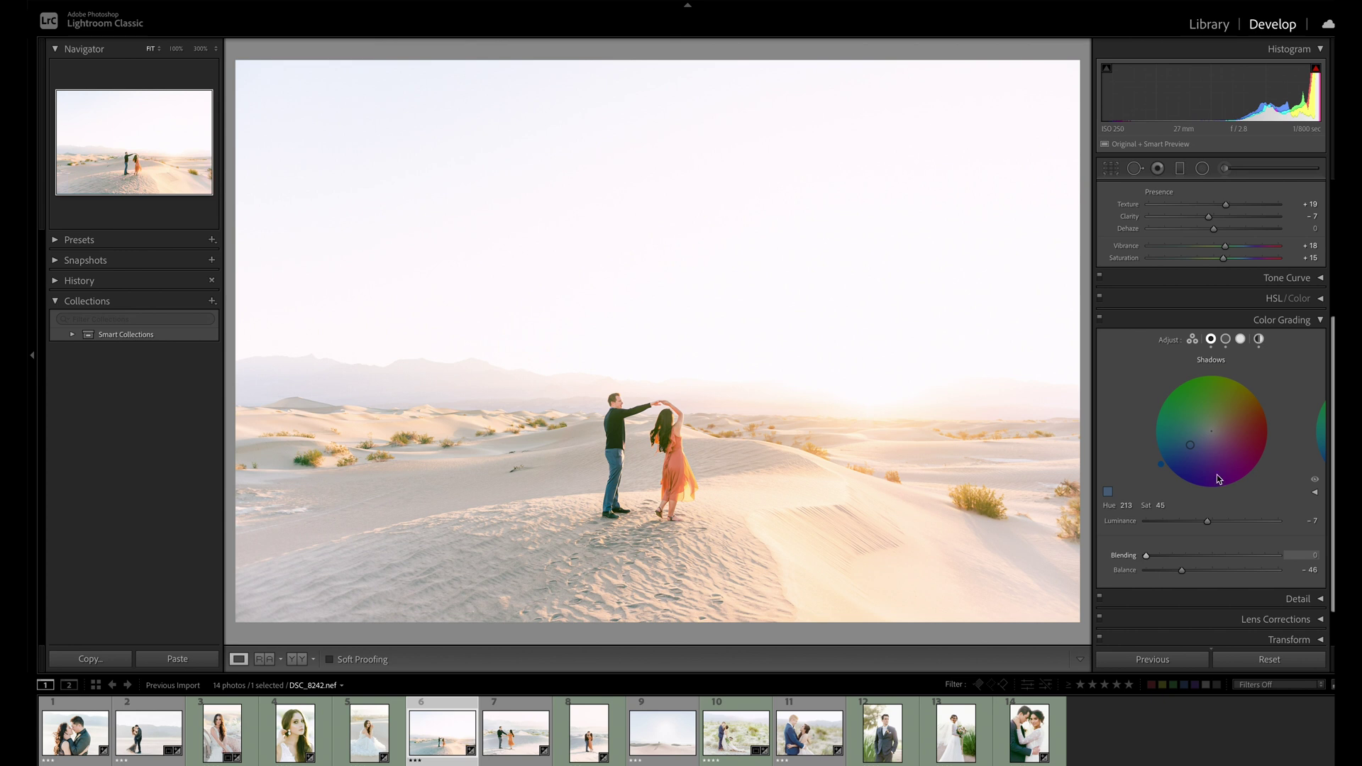
# Step: Set the highlights to hue 48 and saturation 100, and raise the shadows' saturation to 100 at hue 213
pyautogui.click(1239, 339)
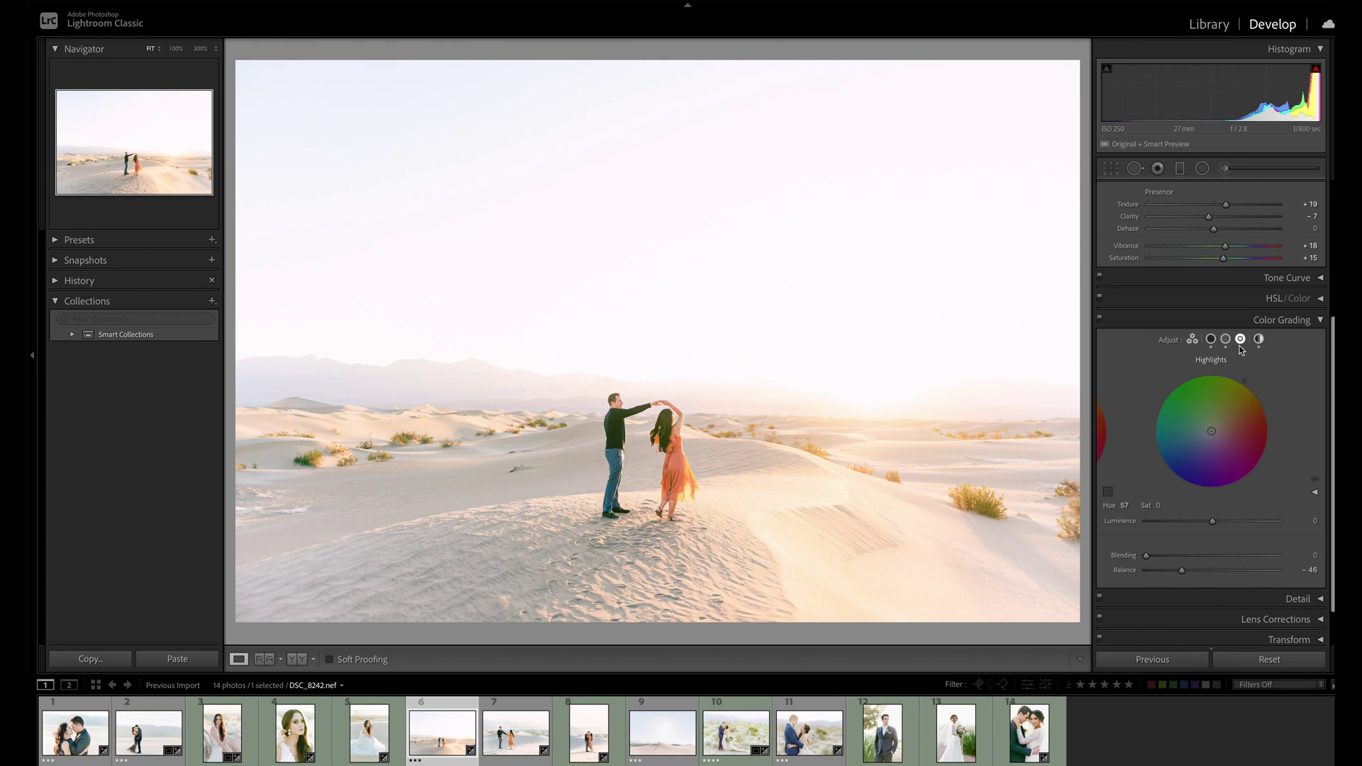
pyautogui.moveTo(1248, 386); pyautogui.dragTo(1245, 393)
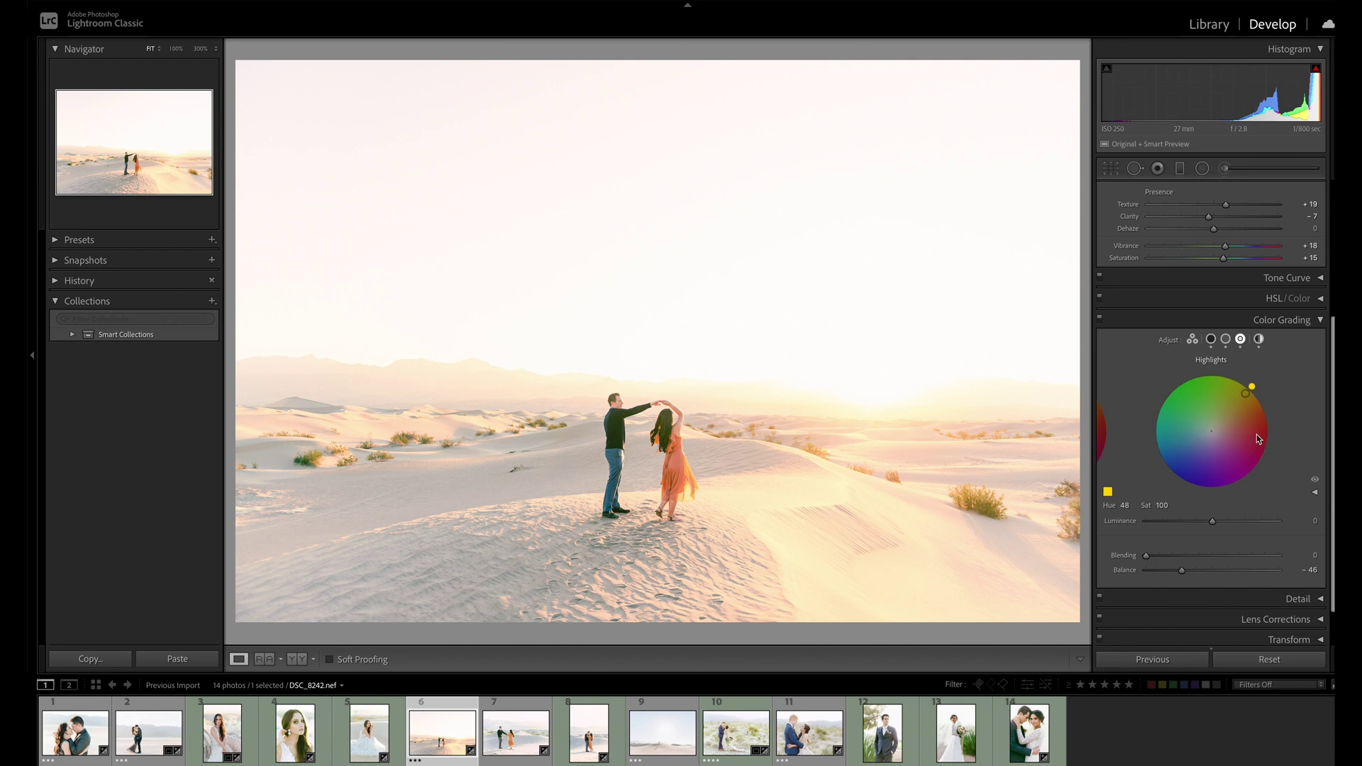
pyautogui.click(1211, 339)
pyautogui.moveTo(1202, 410); pyautogui.dragTo(1170, 458)
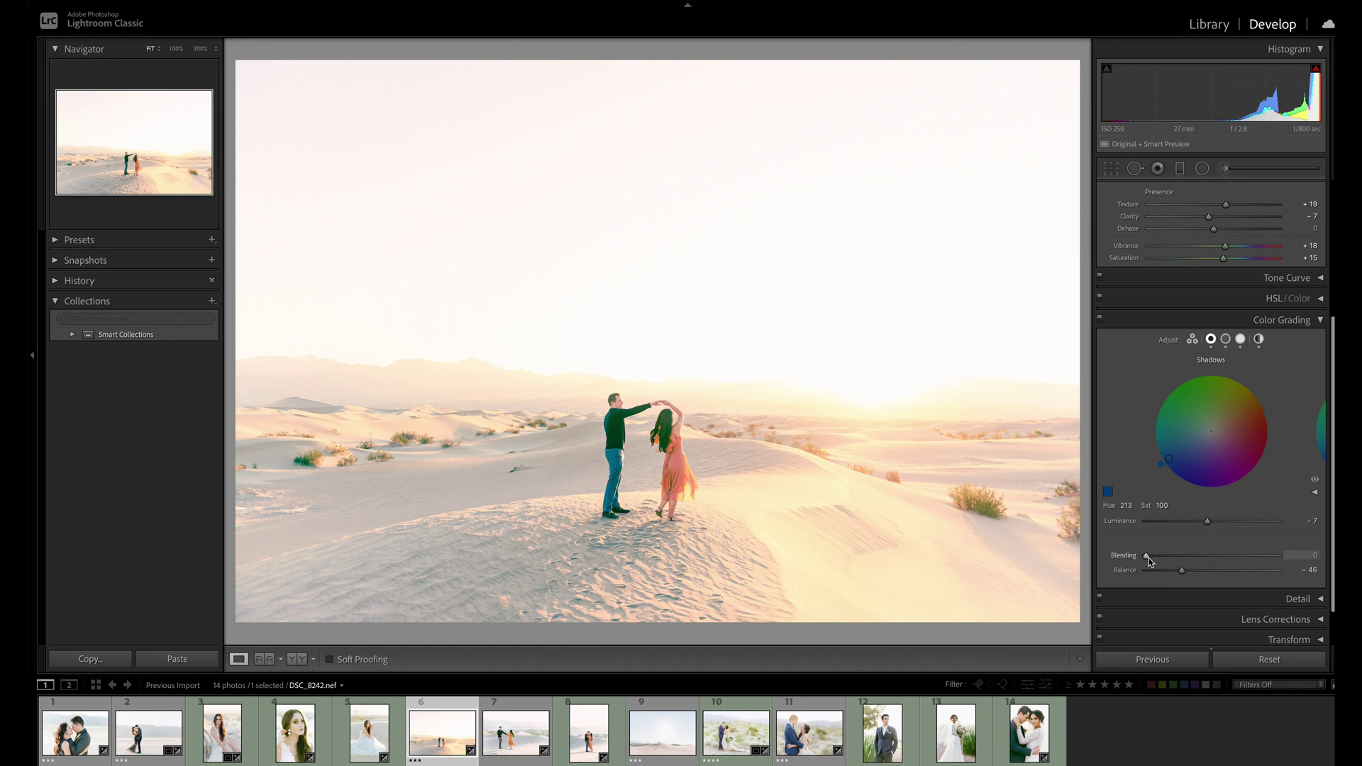
# Step: Set the color grading Balance to -67 and Blending to 100 while viewing the couple up close
pyautogui.click(651, 443)
pyautogui.moveTo(1182, 570); pyautogui.dragTo(1168, 570)
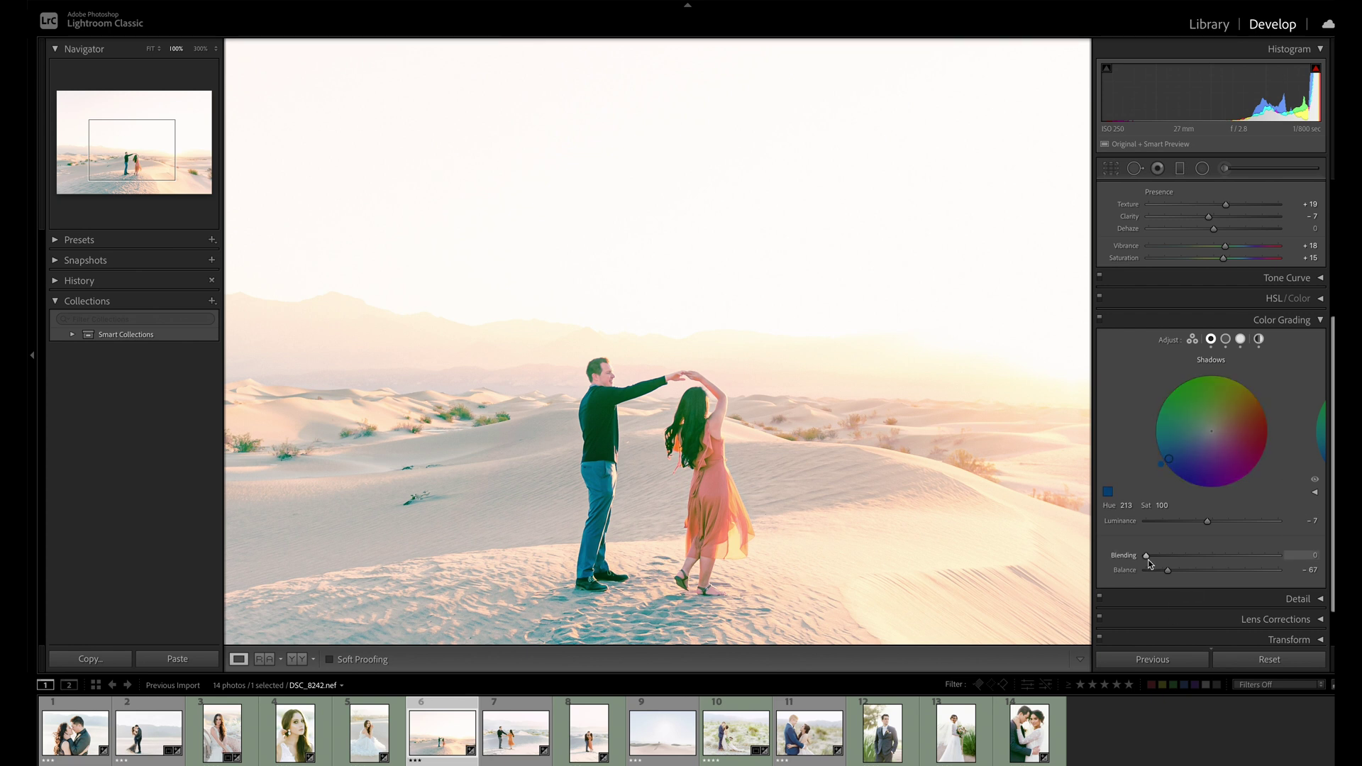
pyautogui.moveTo(1148, 556); pyautogui.dragTo(1304, 558)
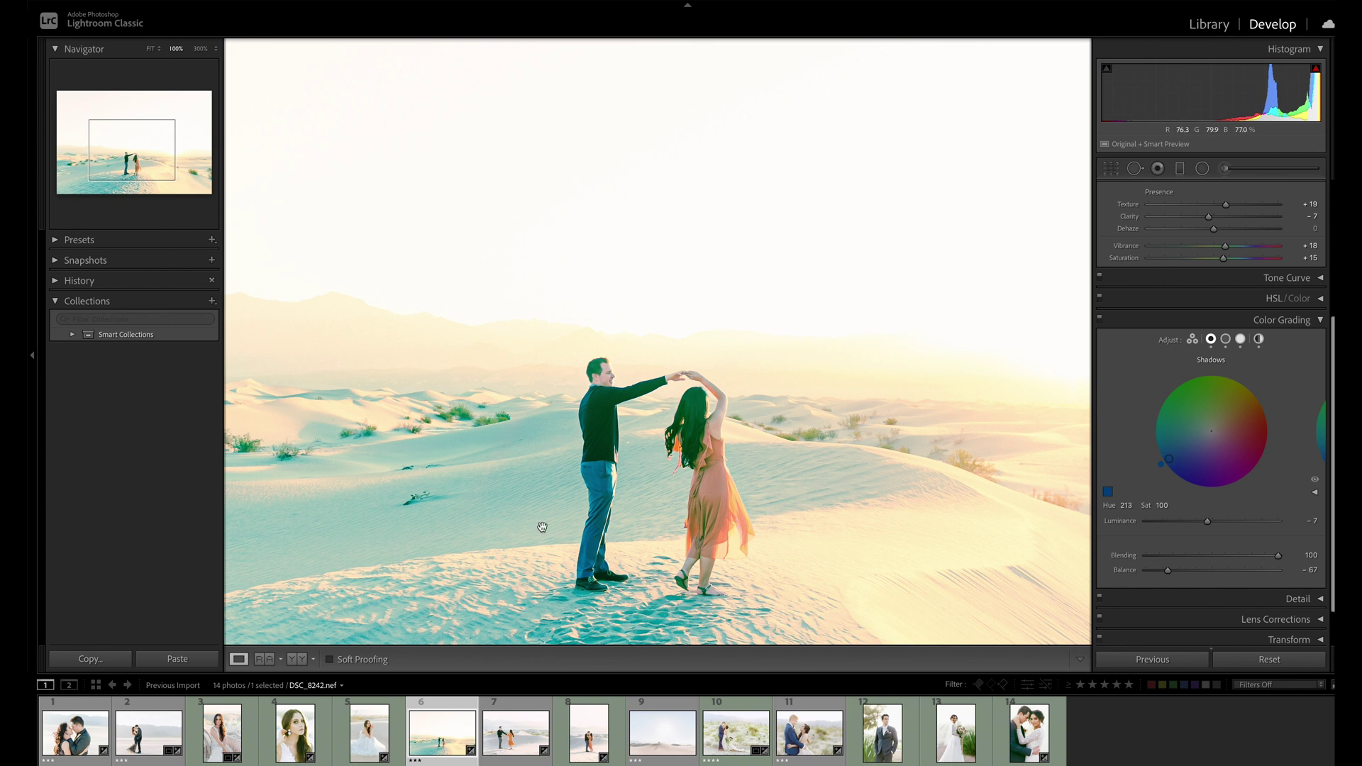
# Step: Try the minimum Blending on the desert couple photo, view the whole image, and undo the change
pyautogui.moveTo(1278, 555); pyautogui.dragTo(1146, 556)
pyautogui.click(1041, 566)
pyautogui.hotkey('ctrl', 'z')
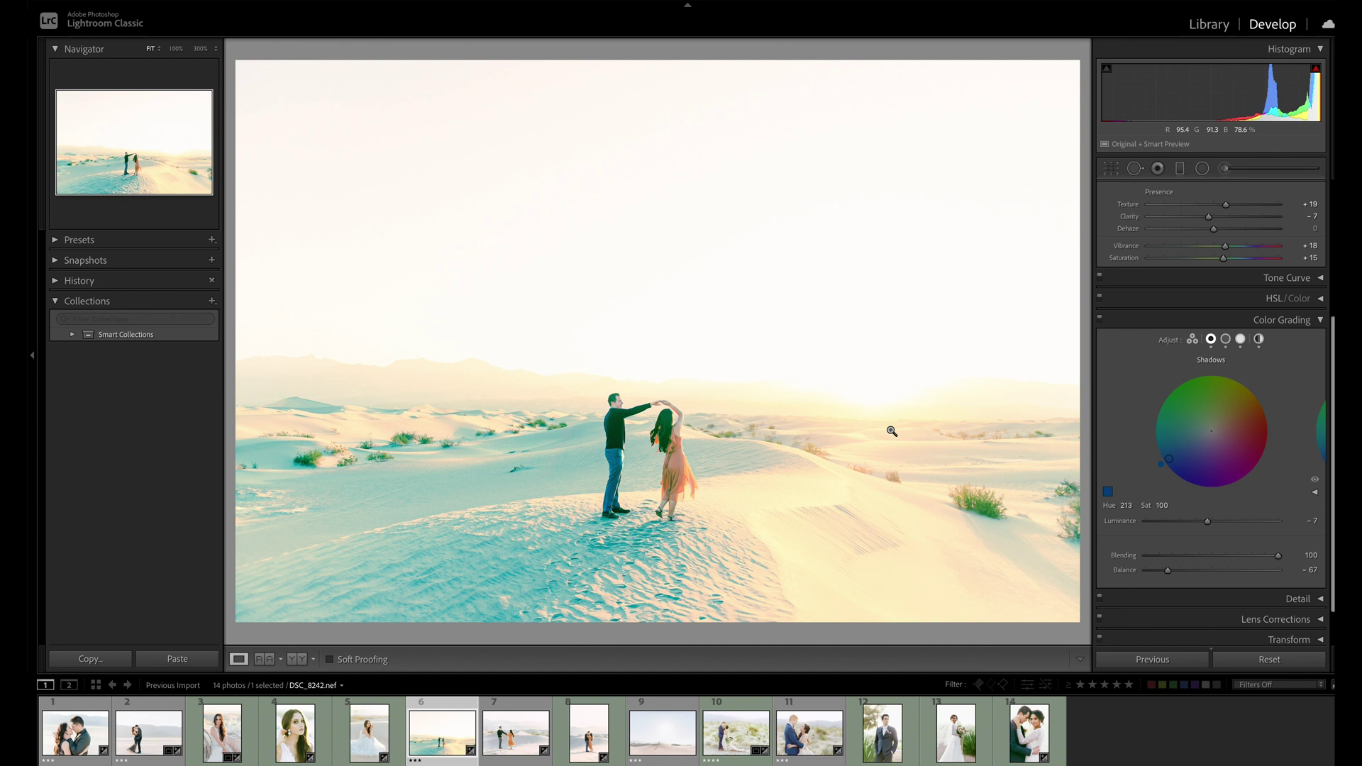
pyautogui.click(1199, 556)
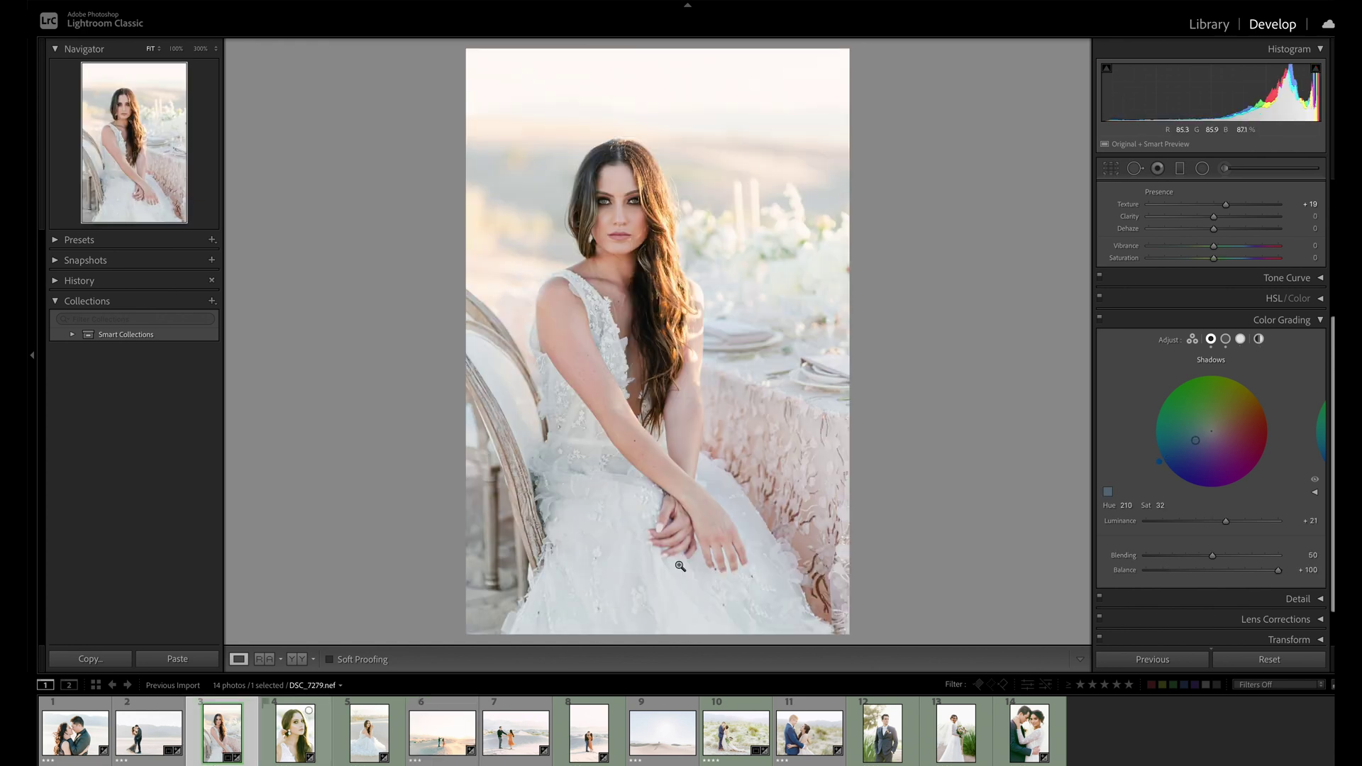
# Step: Apply a global yellow tint at saturation 22 to the seated bride portrait and raise its global luminance to +28
pyautogui.click(1259, 340)
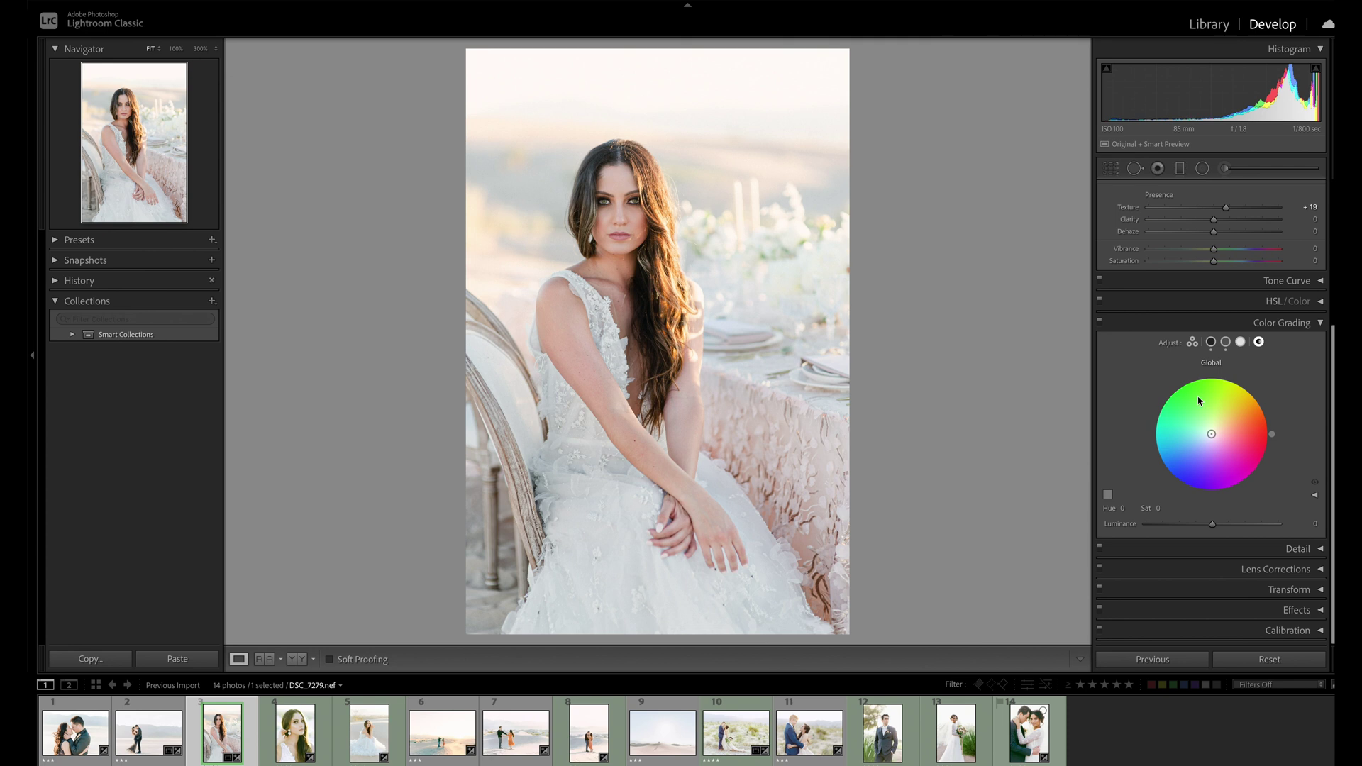
pyautogui.moveTo(1213, 435); pyautogui.dragTo(1227, 404)
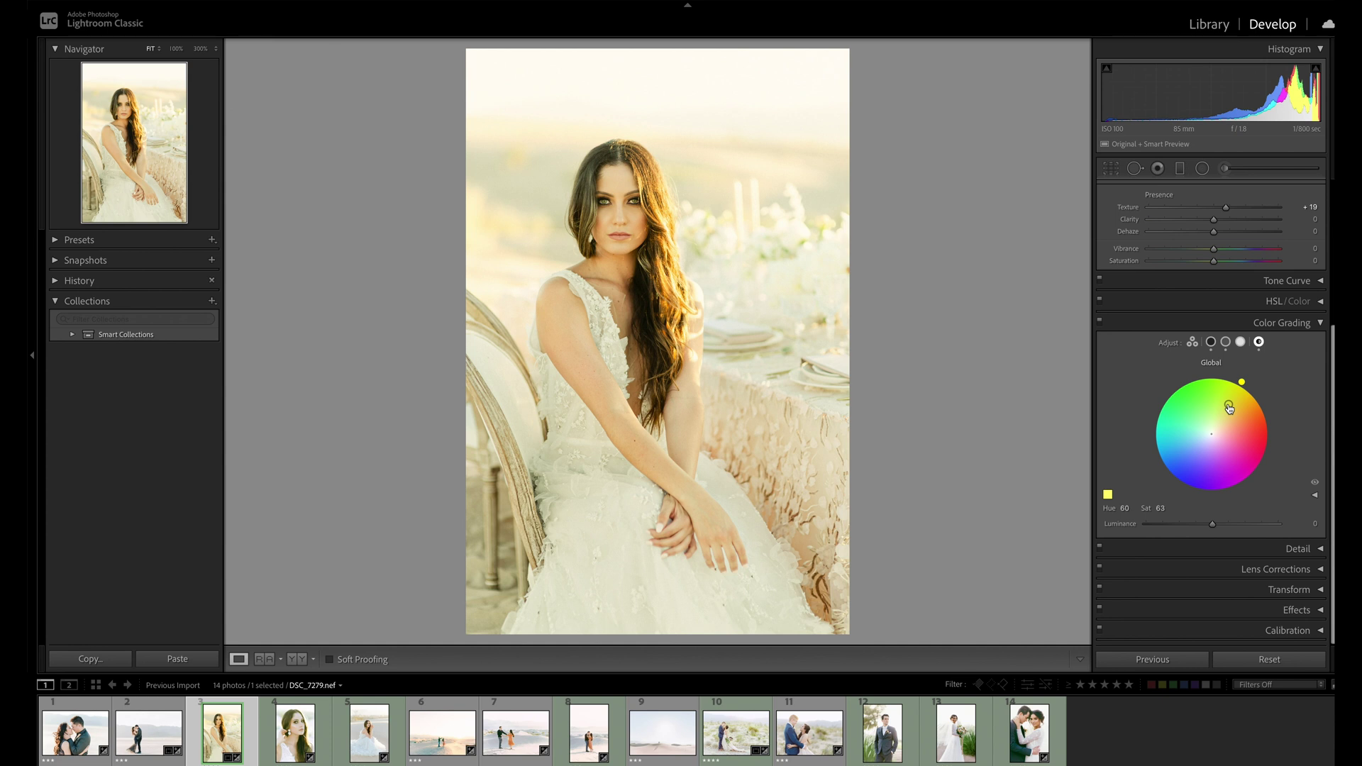
pyautogui.moveTo(1230, 408); pyautogui.dragTo(1218, 423)
pyautogui.moveTo(1220, 523); pyautogui.dragTo(1231, 526)
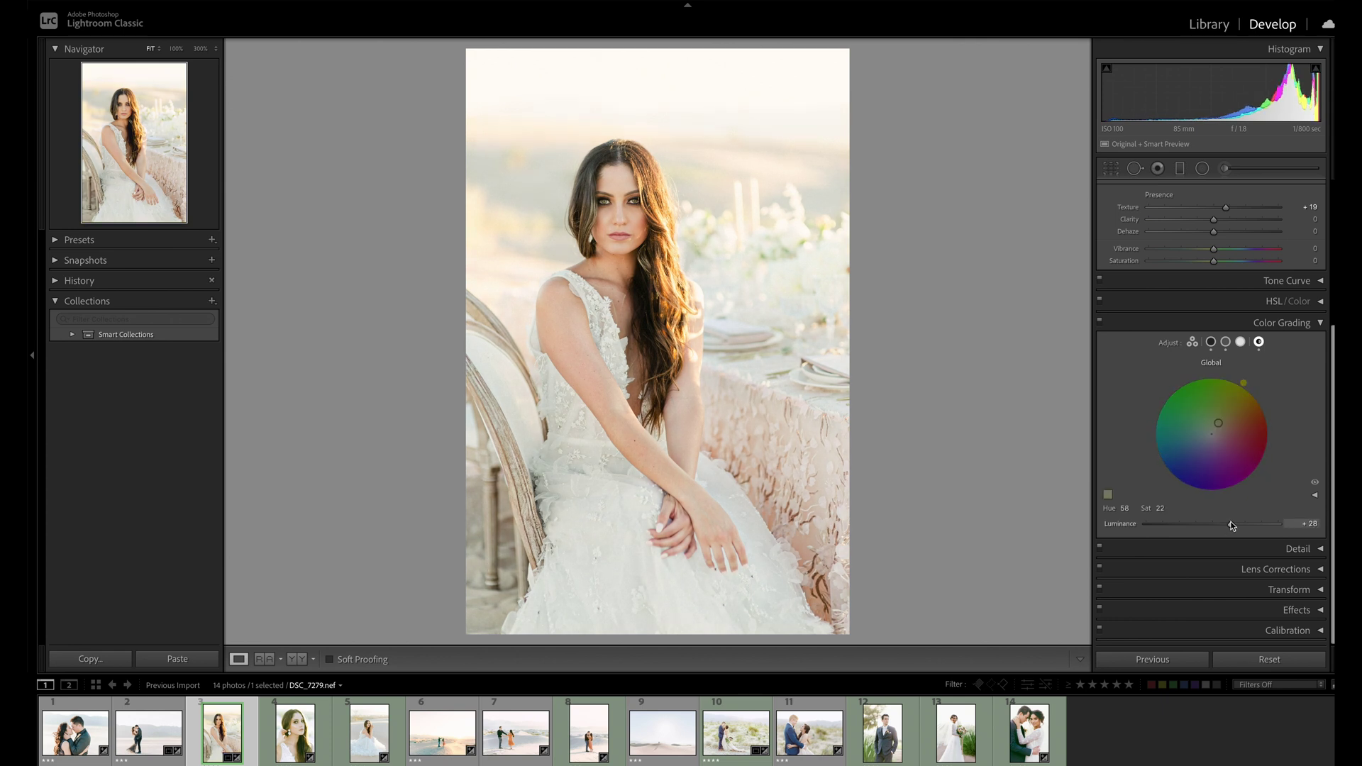
# Step: Compare the portrait with and without its color grading, and lower the global luminance slightly
pyautogui.click(1315, 483)
pyautogui.click(1315, 482)
pyautogui.click(1315, 483)
pyautogui.click(1315, 483)
pyautogui.moveTo(1231, 524); pyautogui.dragTo(1225, 525)
# Step: Open the photo of the bride sitting on the sand and compare it with and without its global color grading
pyautogui.click(369, 728)
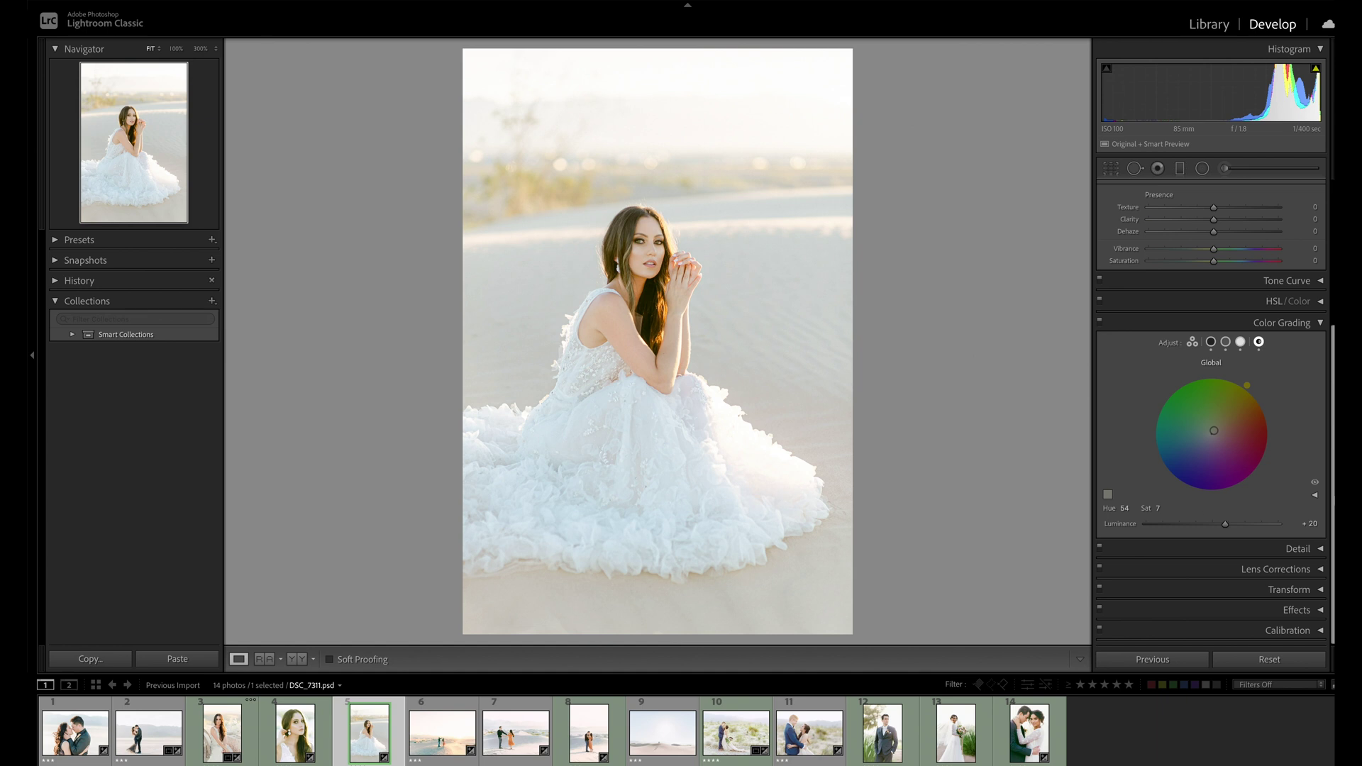
pyautogui.click(1315, 486)
pyautogui.click(1314, 485)
# Step: Examine the Tone Curve's point and red channel curves, the HSL saturation and hue sliders, and the global color grading settings
pyautogui.click(1321, 281)
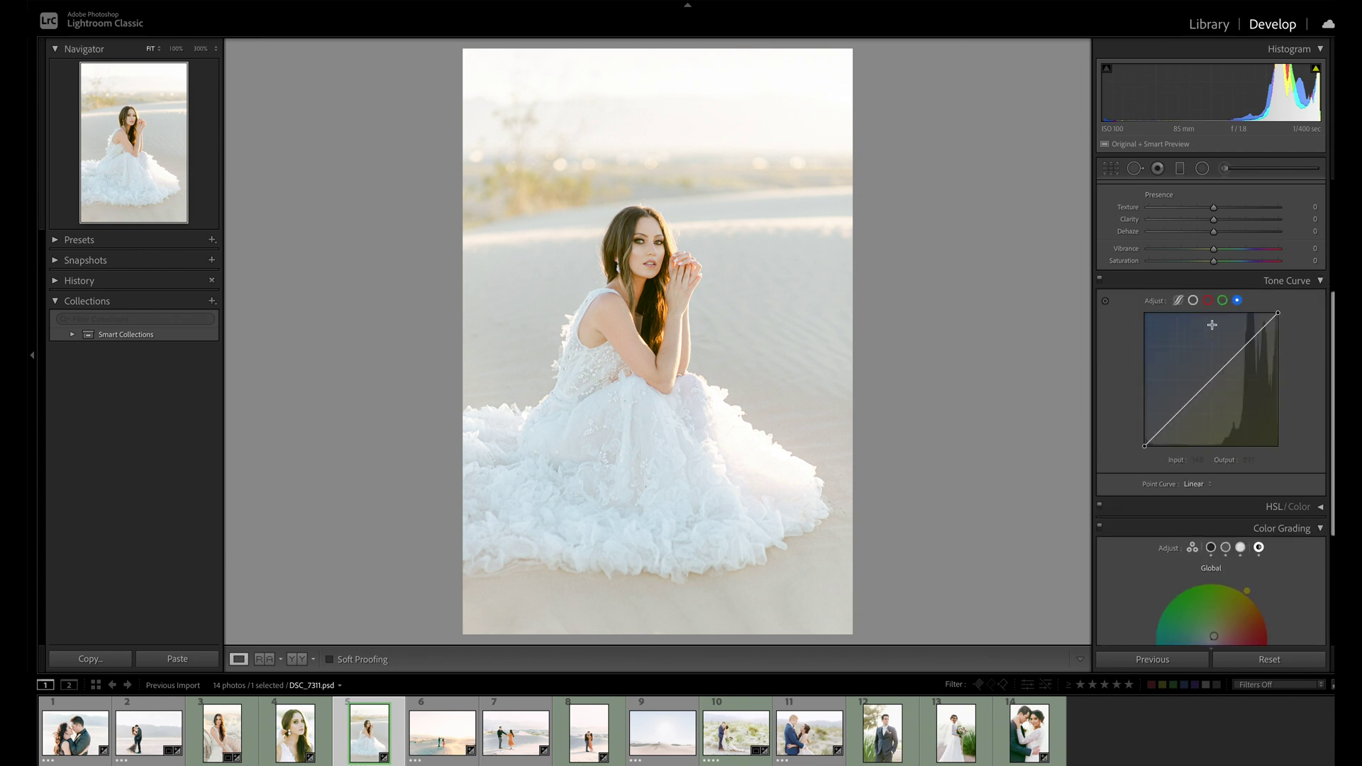
pyautogui.click(1193, 301)
pyautogui.click(1209, 300)
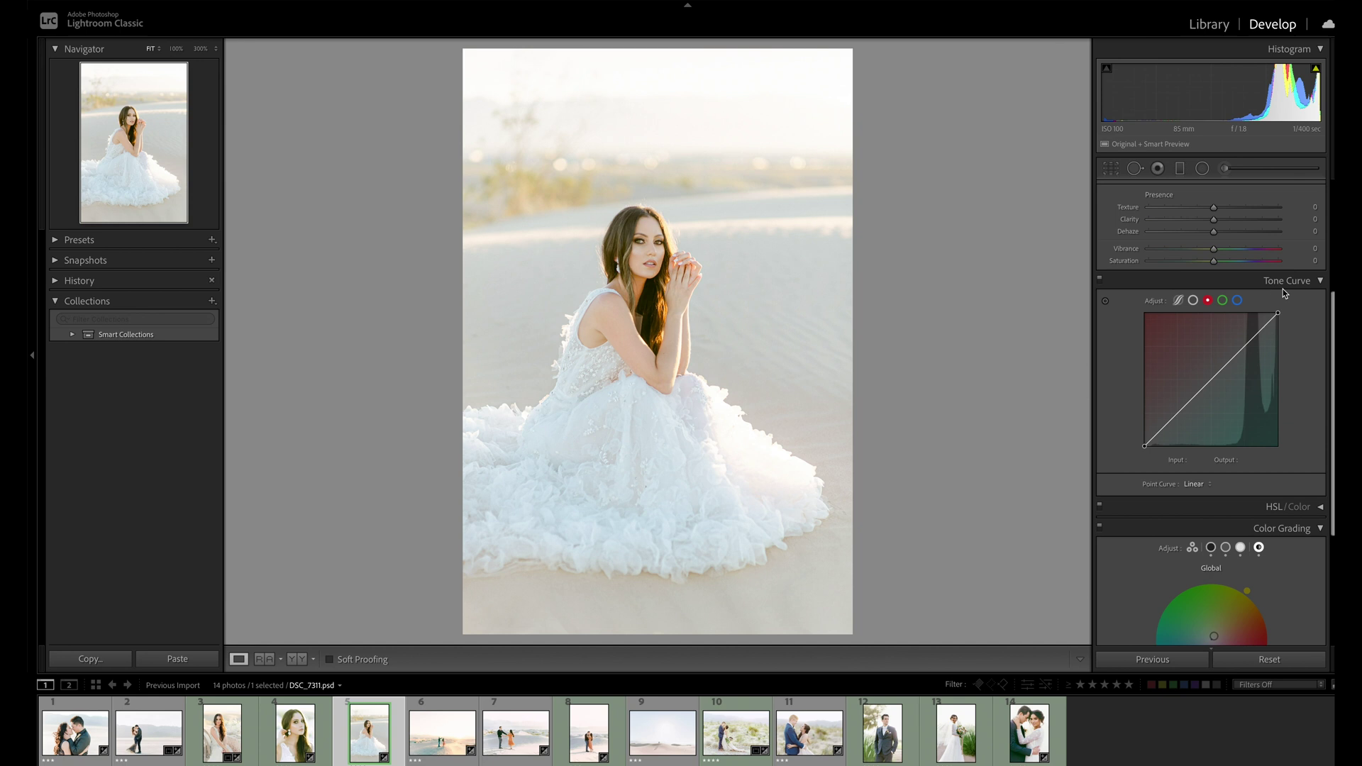
pyautogui.click(1313, 282)
pyautogui.click(1321, 302)
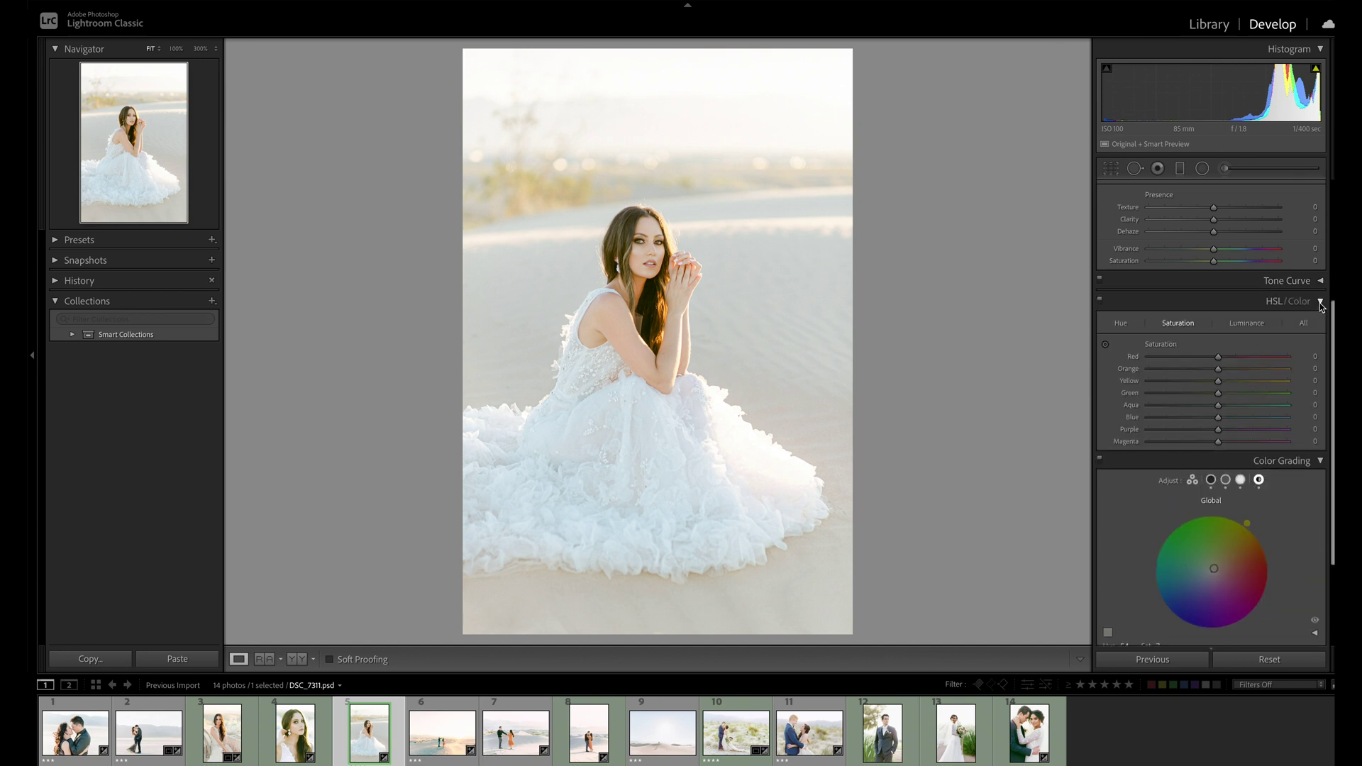
pyautogui.hotkey('ctrl', 'alt', 'shift', 'h')
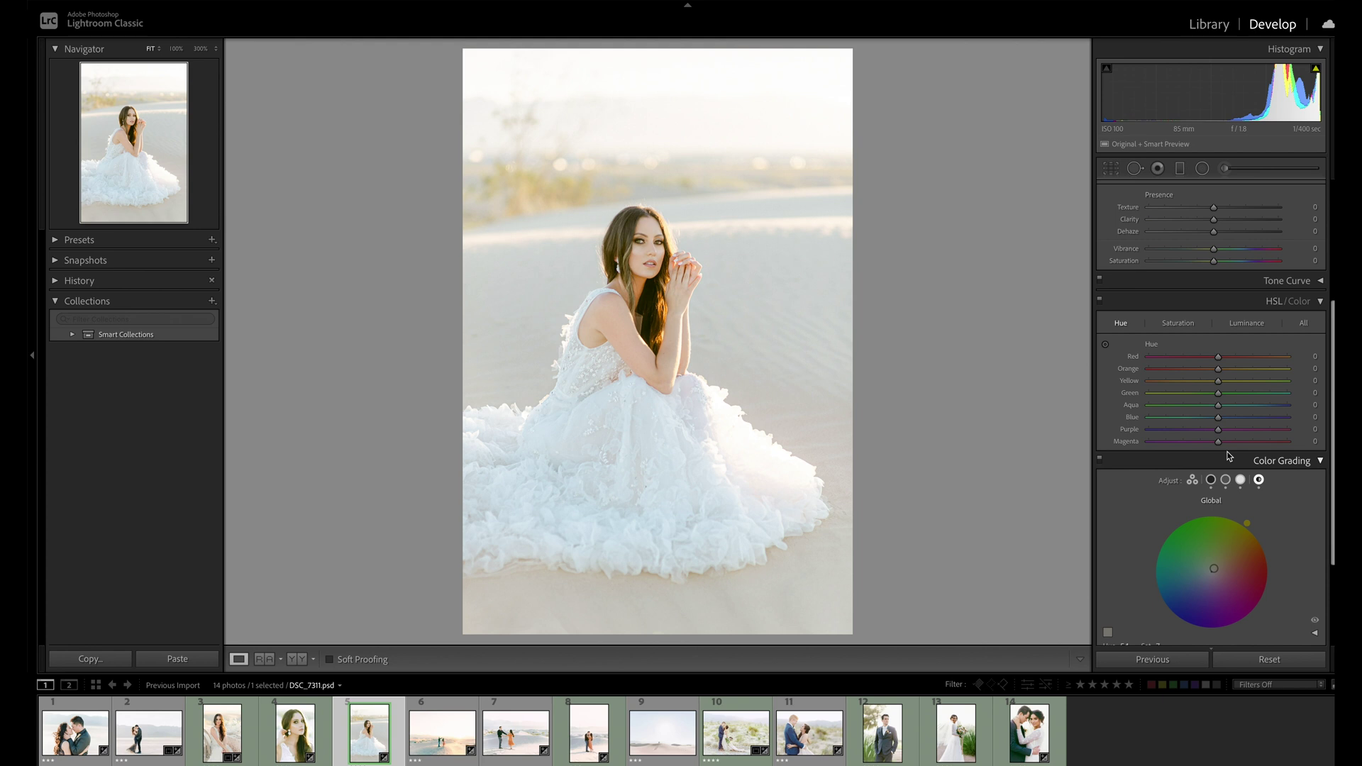
pyautogui.scroll(-2, 1307, 372)
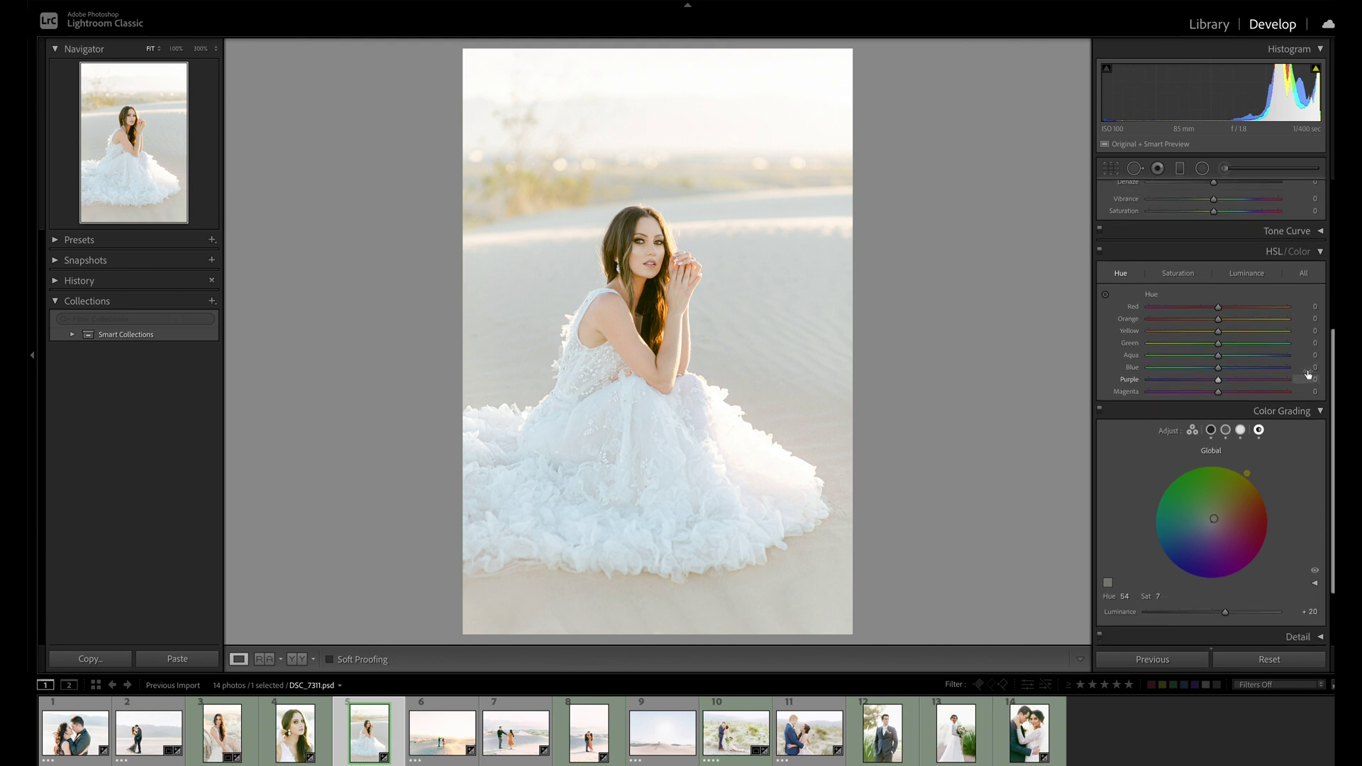
pyautogui.scroll(-3, 1308, 374)
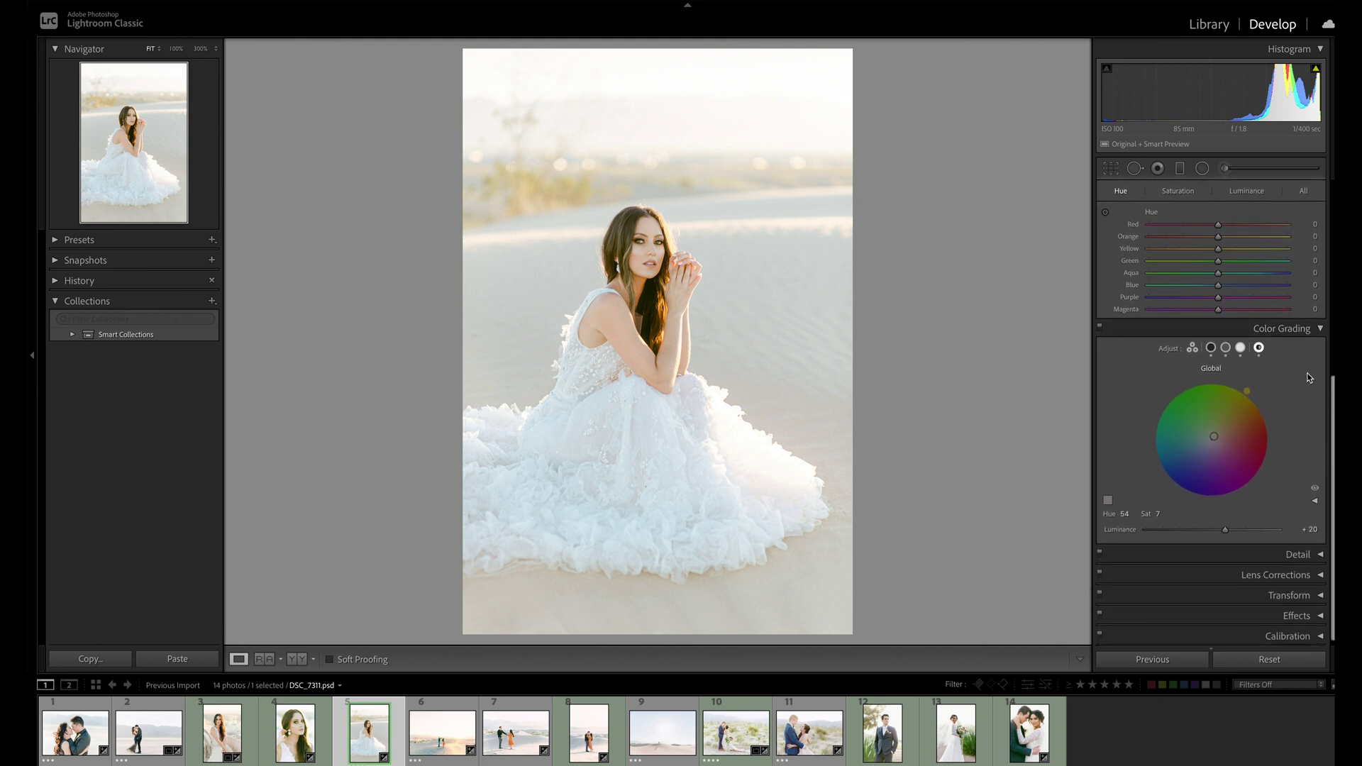